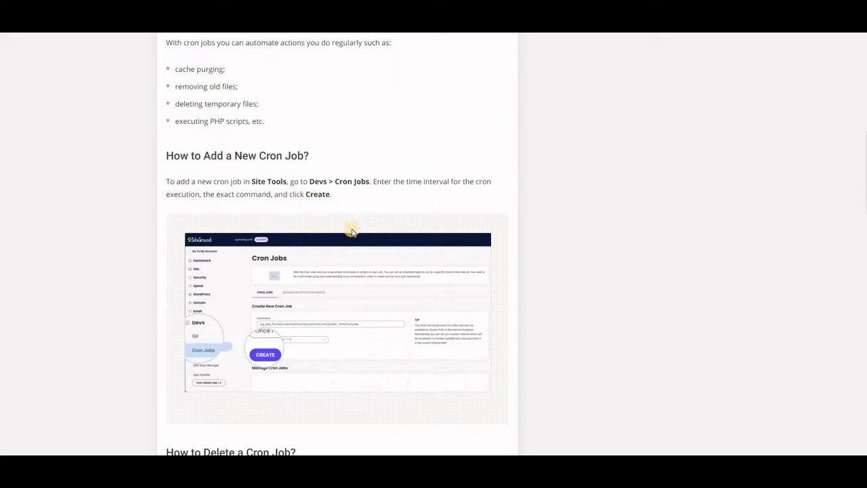
Read through the cron job help article's sections on adding, deleting and modifying cron jobs
scroll(350, 240, down, 2)
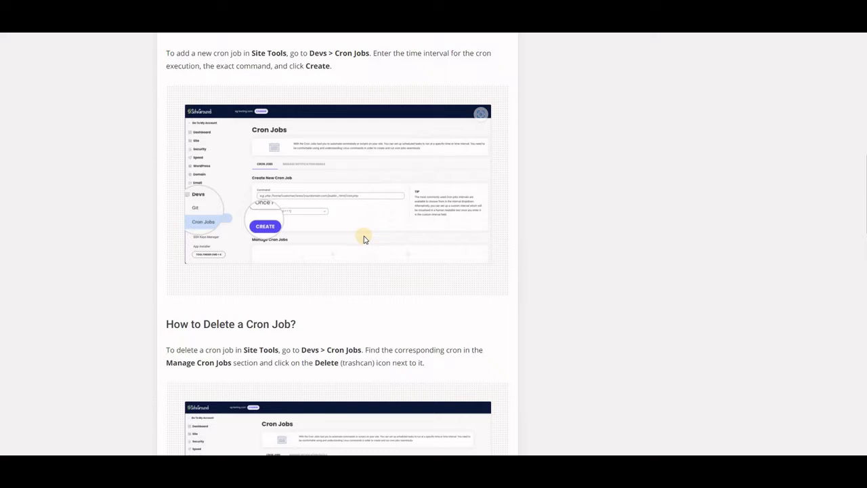
scroll(365, 242, down, 1)
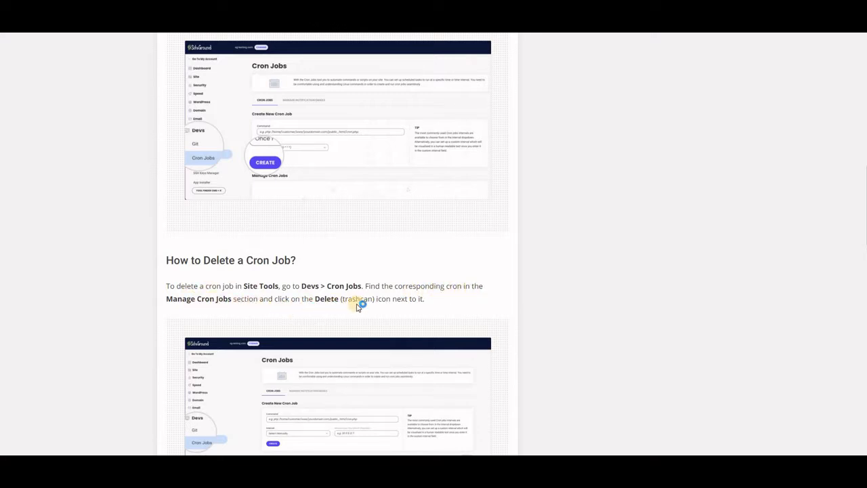
scroll(410, 298, down, 3)
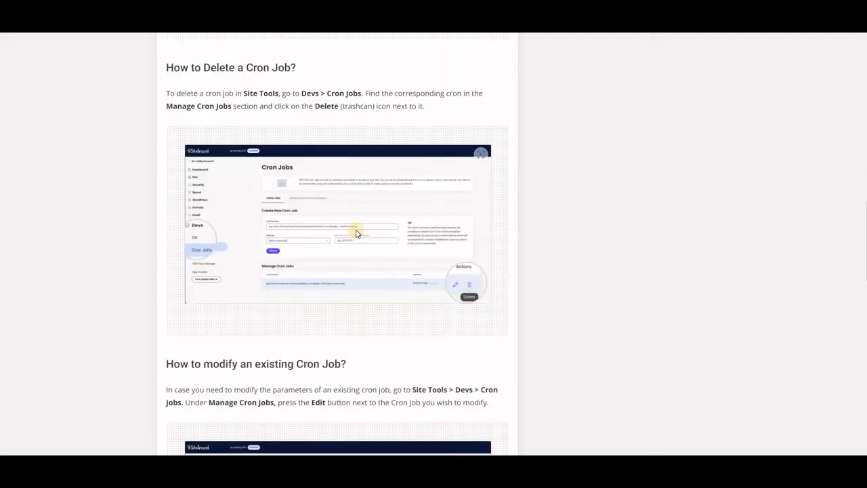
scroll(357, 234, down, 3)
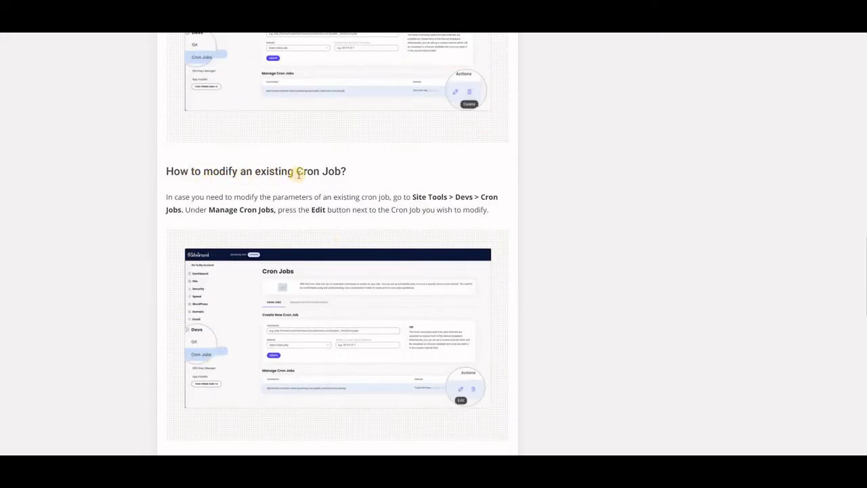
scroll(350, 196, down, 4)
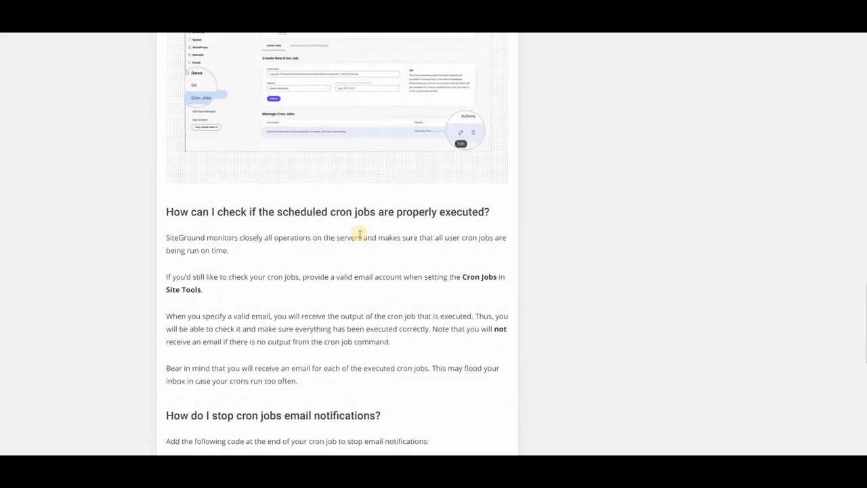
scroll(359, 235, up, 15)
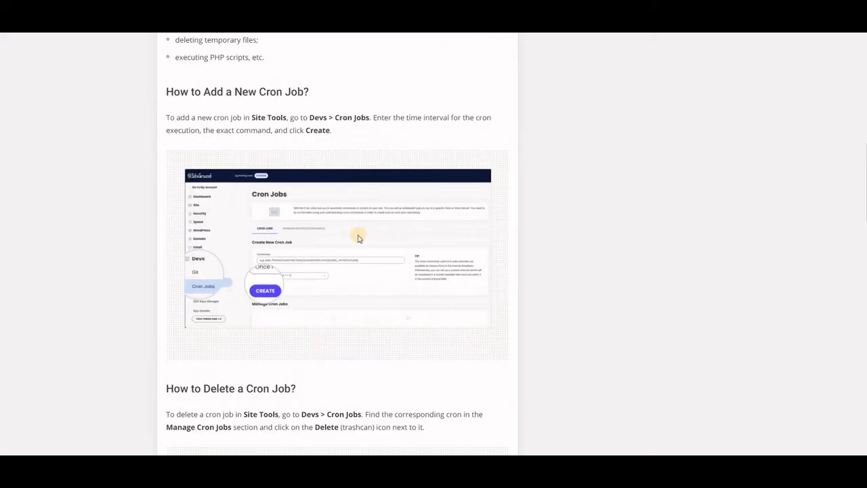
scroll(359, 238, up, 6)
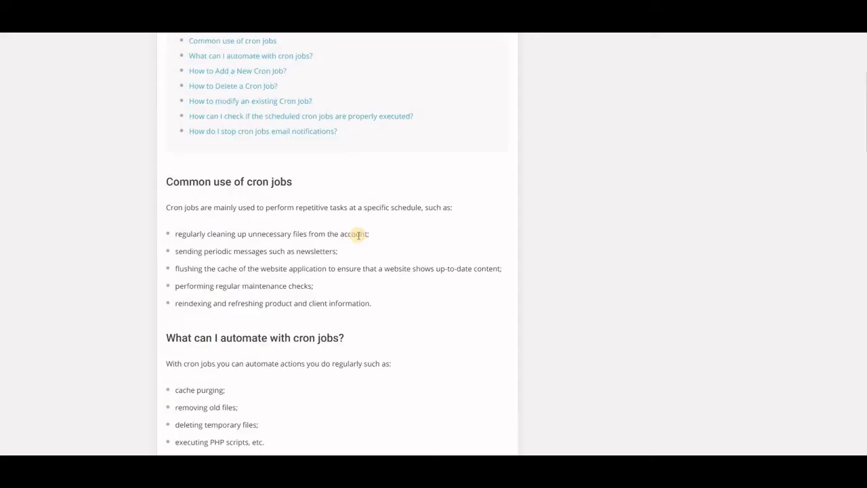
scroll(359, 237, up, 3)
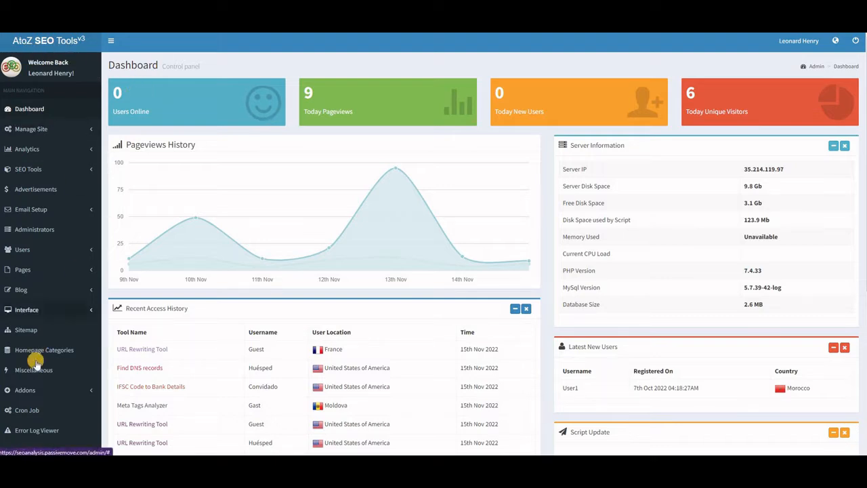
Open the SEO tool's Cron Job viewer and scroll through the cron execution log
click(33, 411)
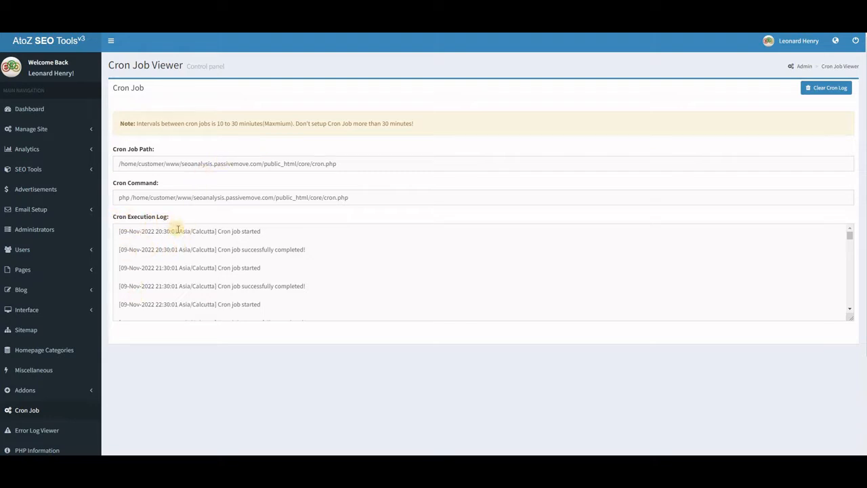
click(850, 236)
mouse_move(852, 239)
mouse_down()
mouse_move(846, 317)
mouse_move(848, 233)
mouse_up()
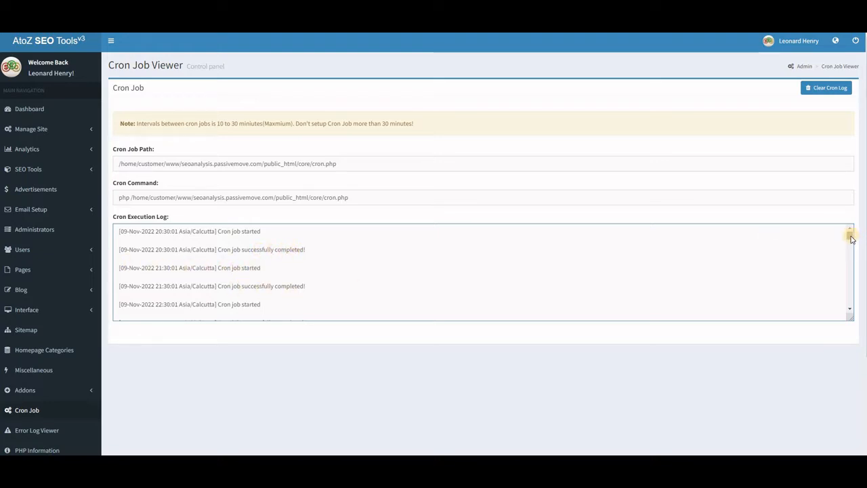
drag(851, 237, 844, 317)
click(125, 237)
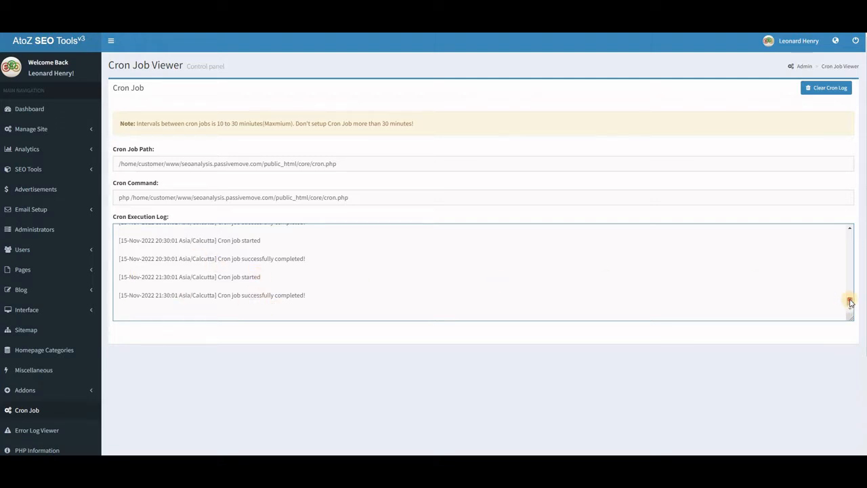
drag(851, 302, 848, 226)
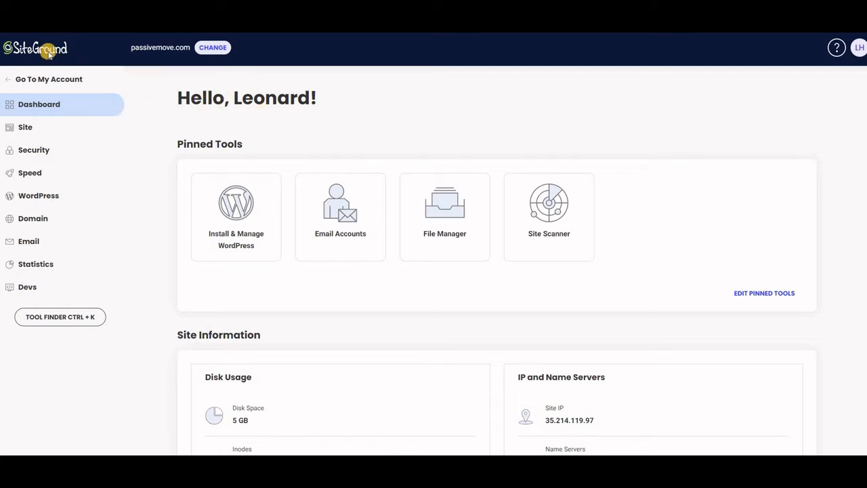
Open the Cron Jobs tool under Devs in Site Tools
click(27, 288)
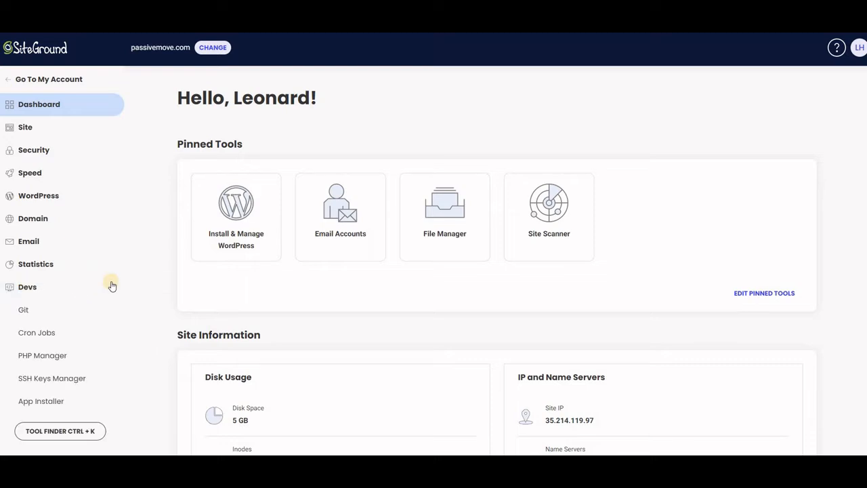
click(40, 333)
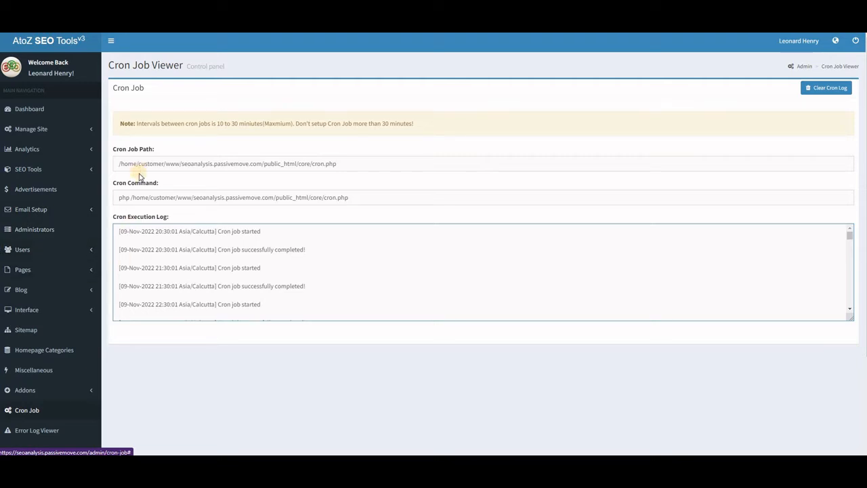
Copy the full cron command from the Cron Job viewer's Cron Command field
drag(116, 164, 135, 163)
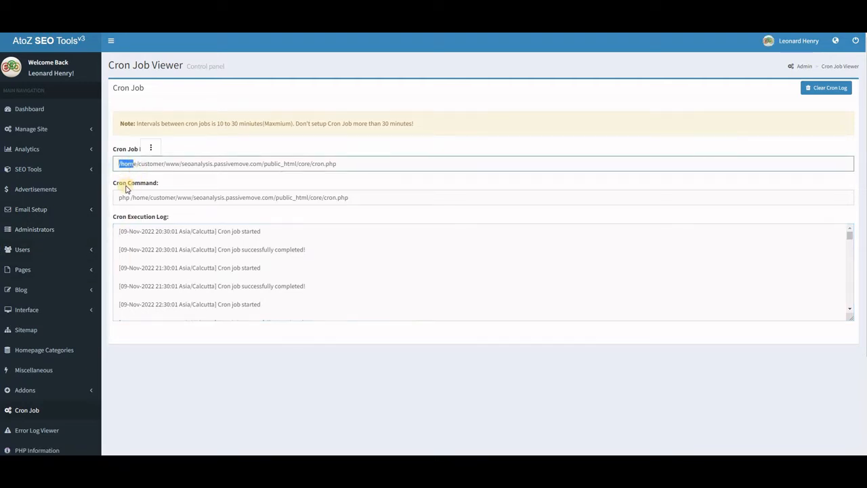
click(117, 198)
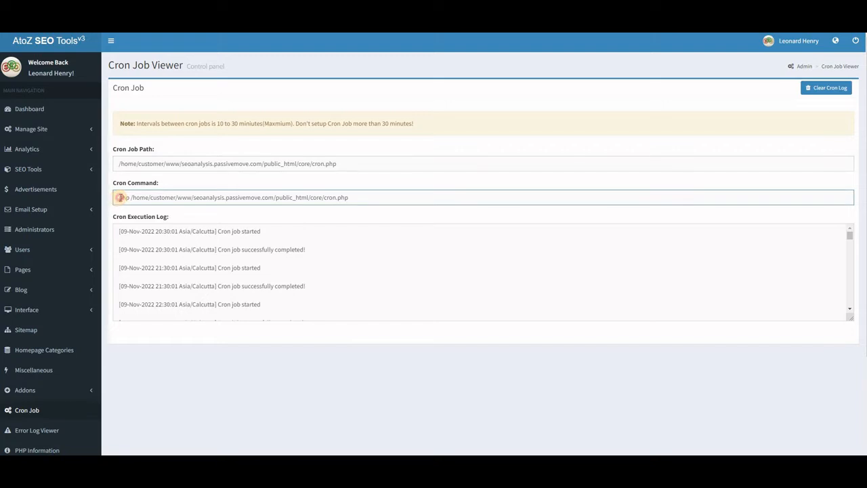
drag(117, 197, 354, 203)
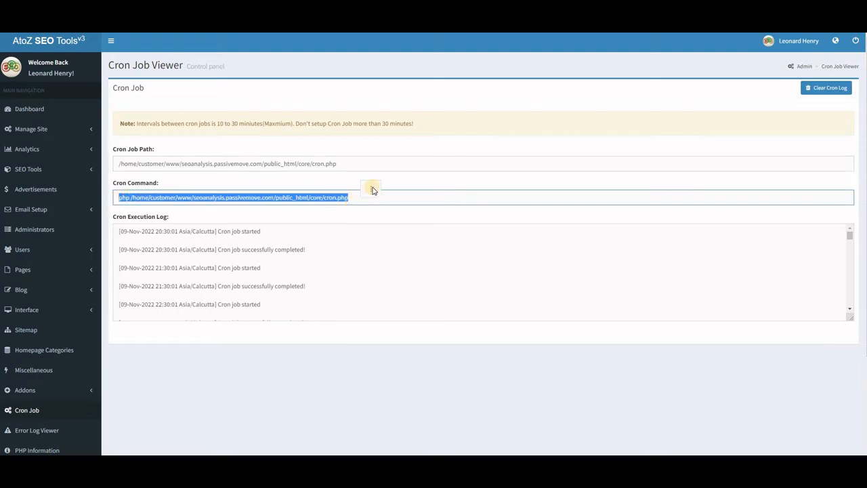
click(371, 189)
click(385, 191)
click(372, 199)
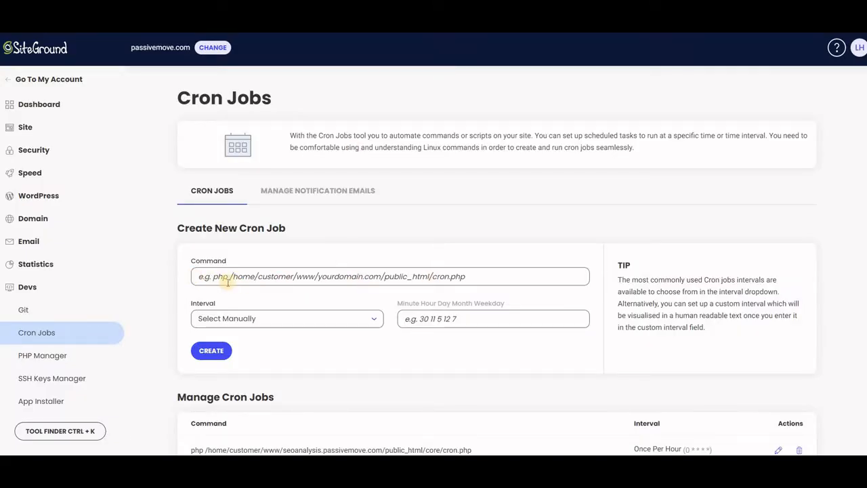
Paste the copied command into the new cron job's Command field
click(202, 277)
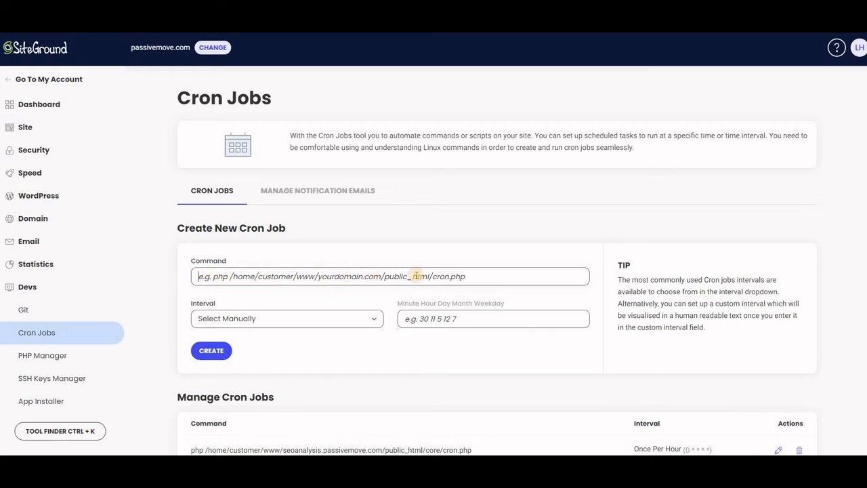
right_click(234, 276)
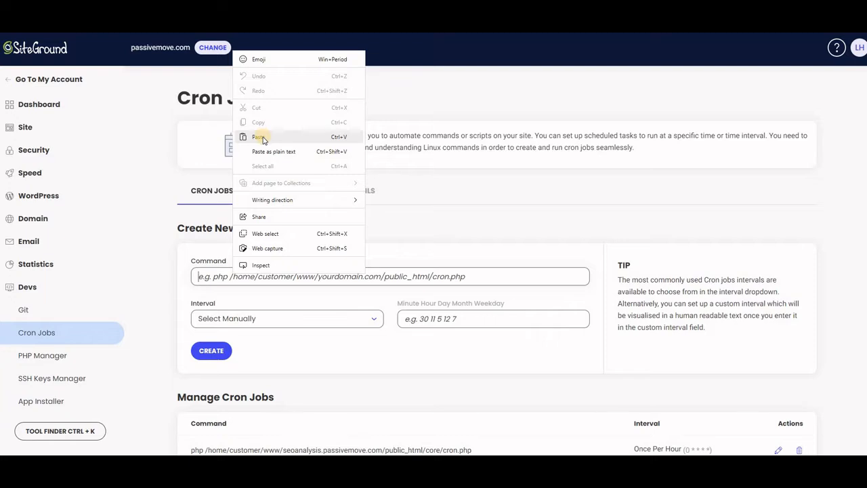
click(263, 139)
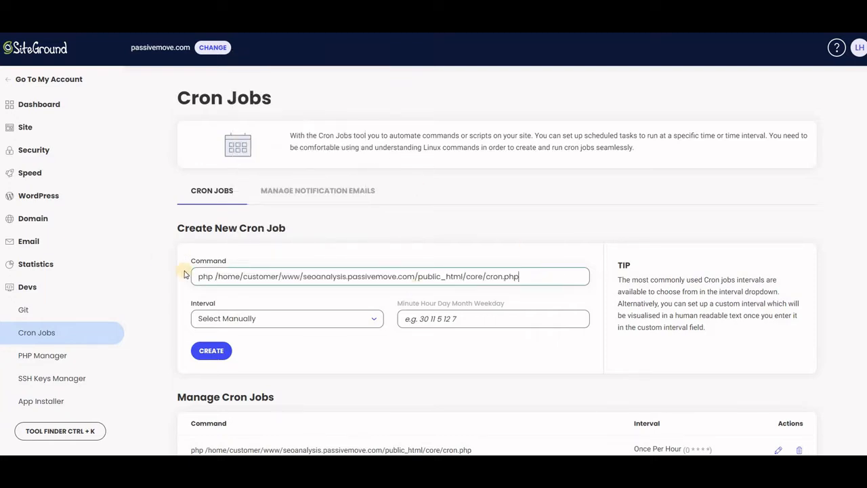
Review the interval options and the existing cron job's edit dialog without changing anything
click(376, 320)
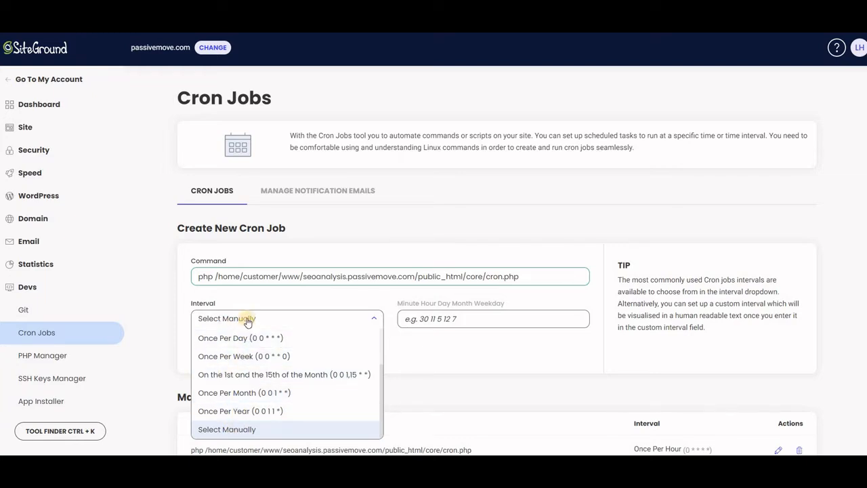
click(402, 351)
scroll(401, 356, down, 1)
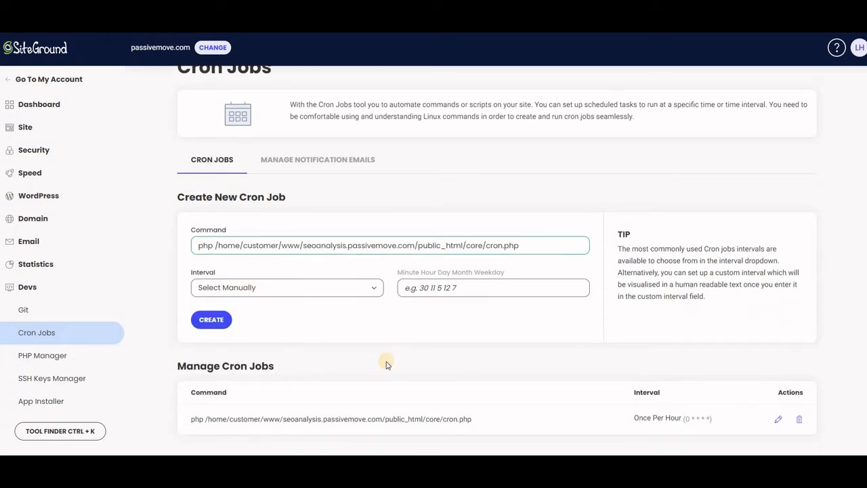
click(778, 420)
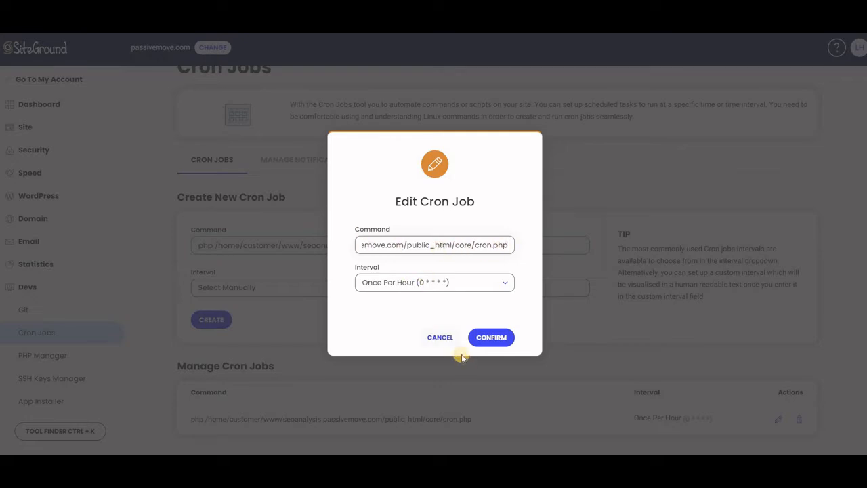
click(441, 337)
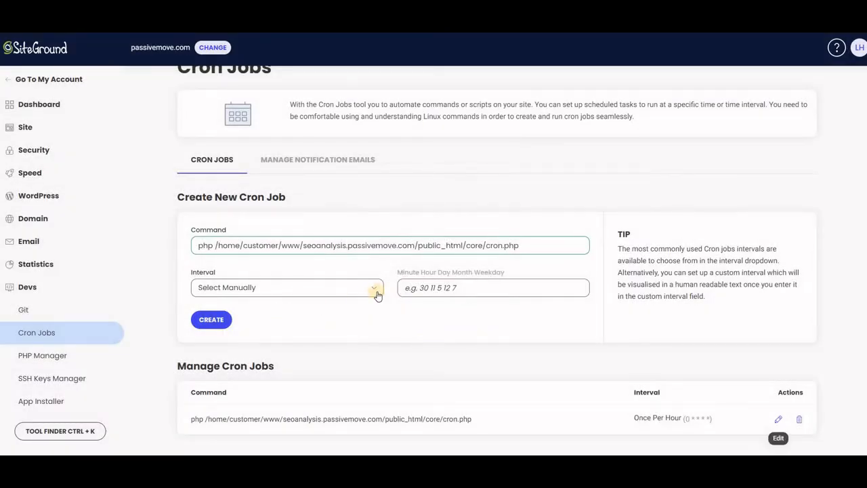
click(375, 290)
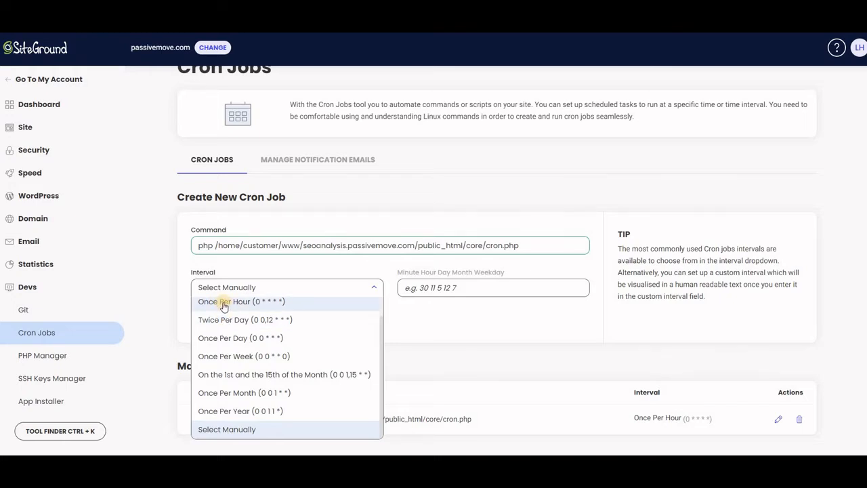
click(466, 333)
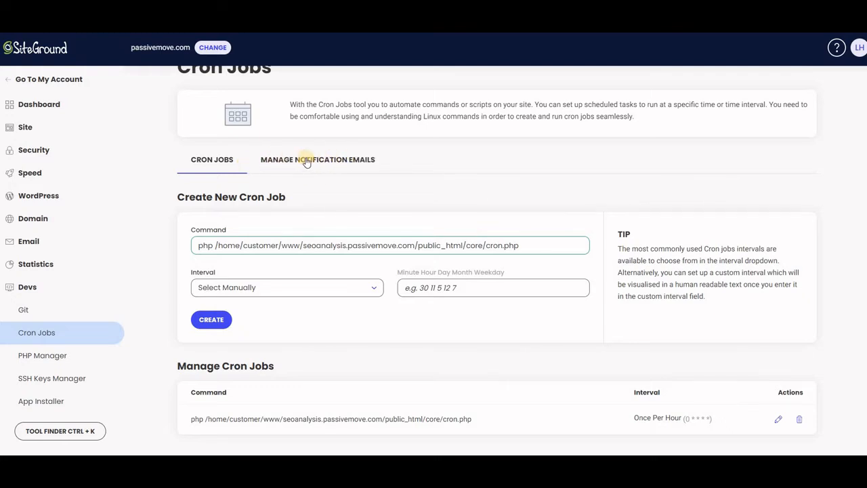
Check the Manage Notification Emails tab, then return to the Cron Jobs tab
click(330, 162)
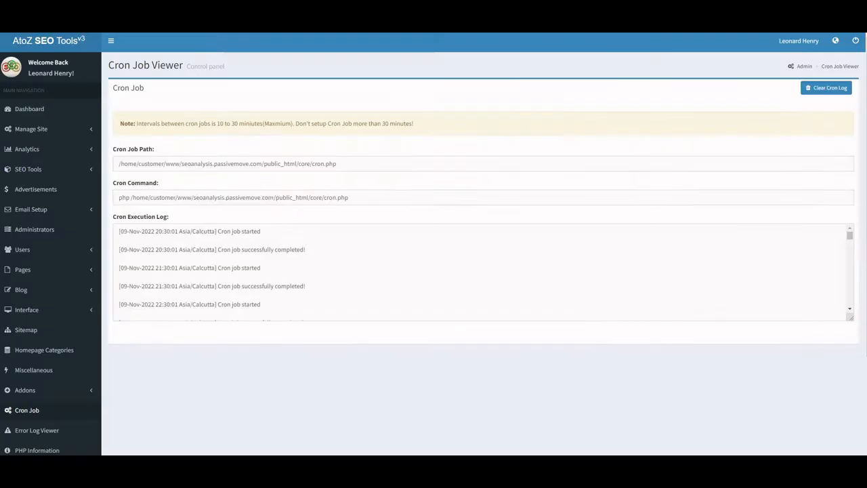
click(210, 197)
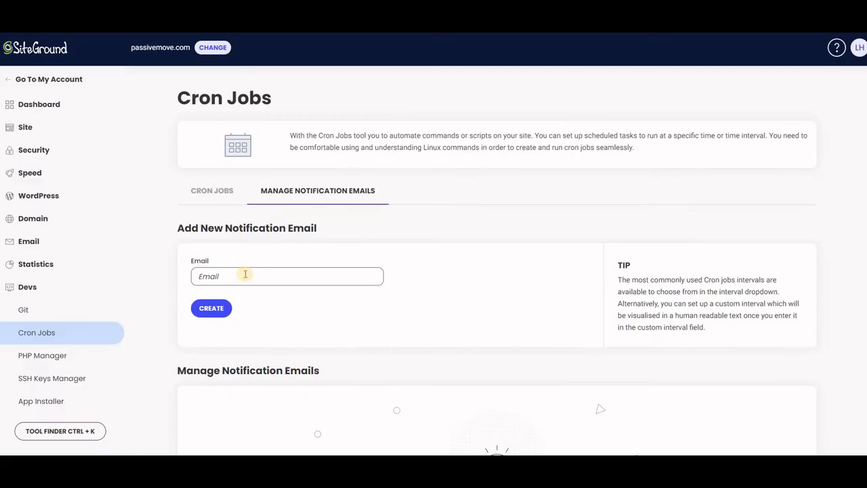
click(215, 191)
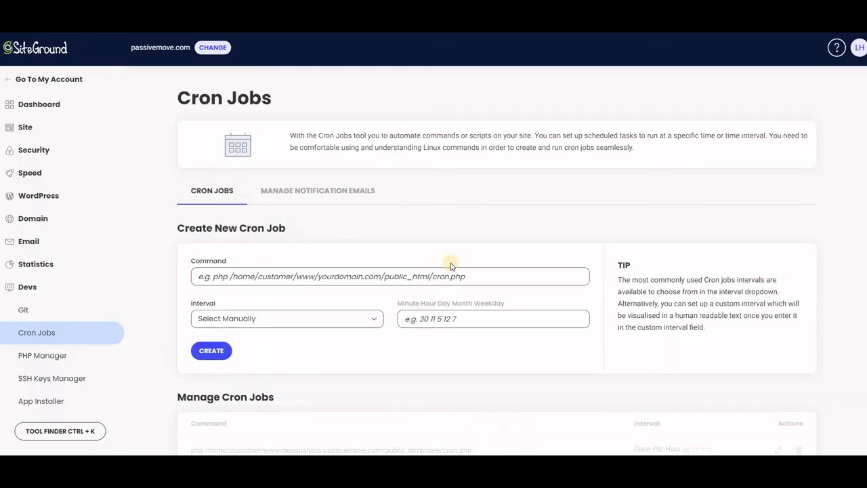
Paste the cron command again into the Command field of the Create New Cron Job form
click(468, 277)
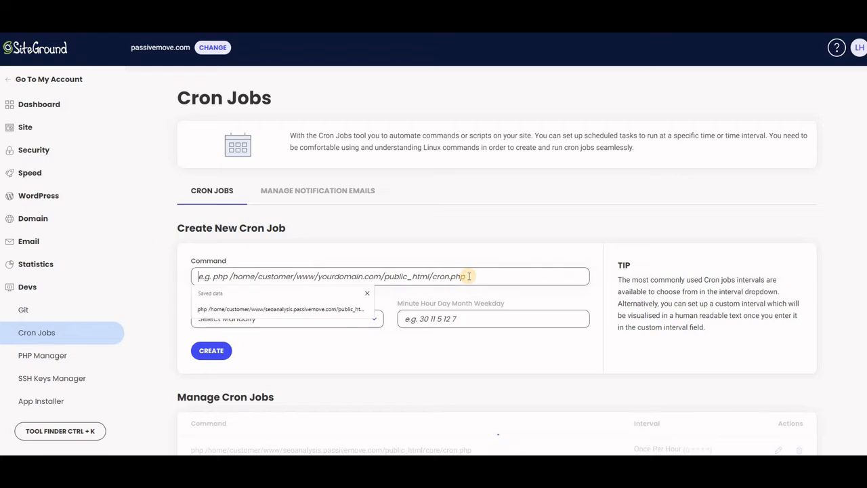
click(368, 295)
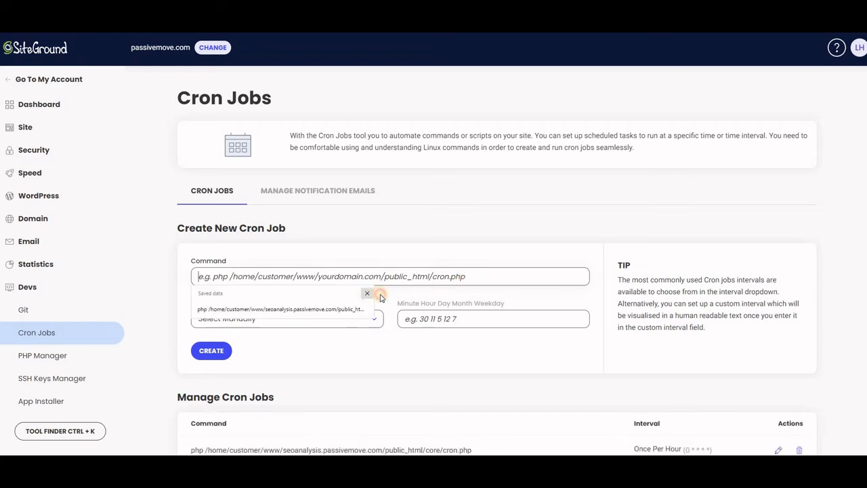
right_click(211, 274)
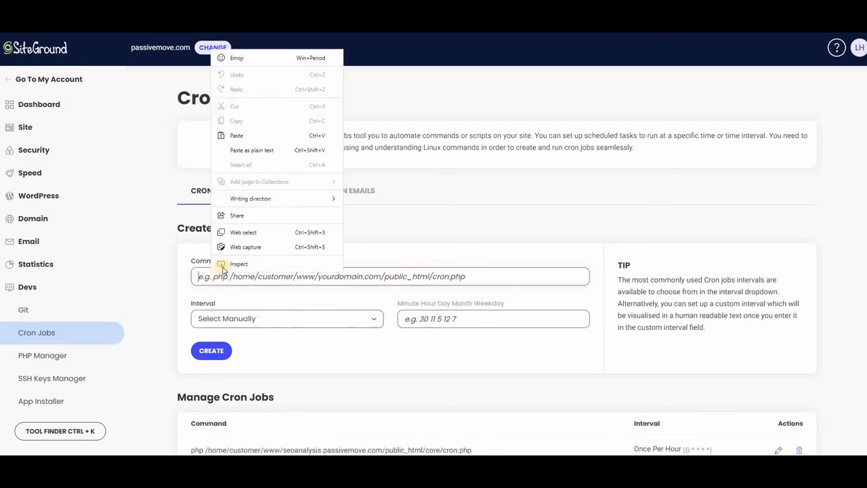
click(245, 136)
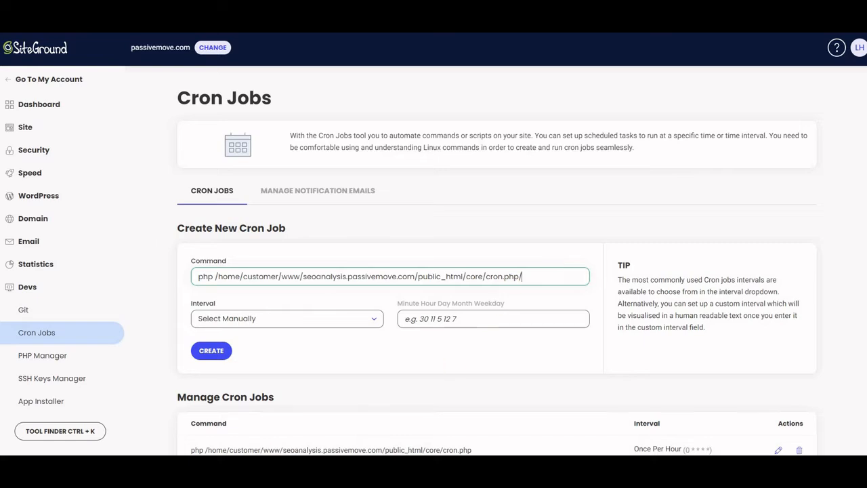
Copy the /dev/null 2>&1 redirection from Notepad and append it to the cron command in the Command field
click(254, 468)
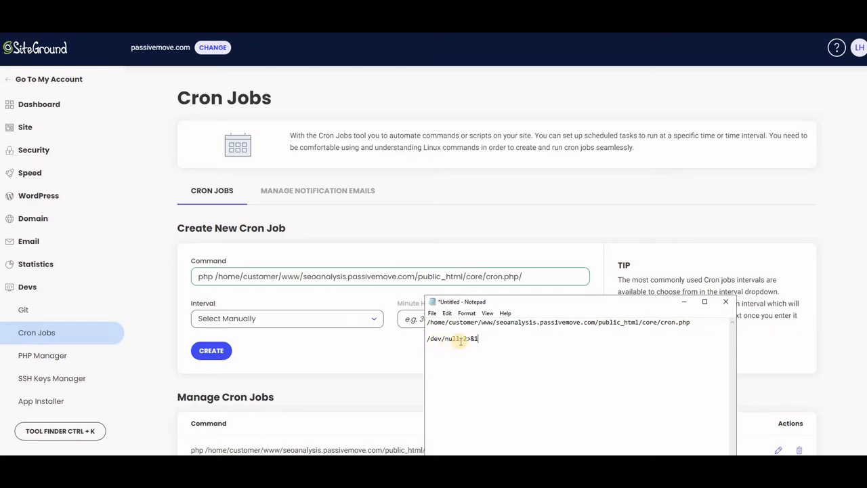
mouse_move(479, 339)
mouse_down()
mouse_move(432, 342)
mouse_move(479, 339)
mouse_up()
right_click(460, 342)
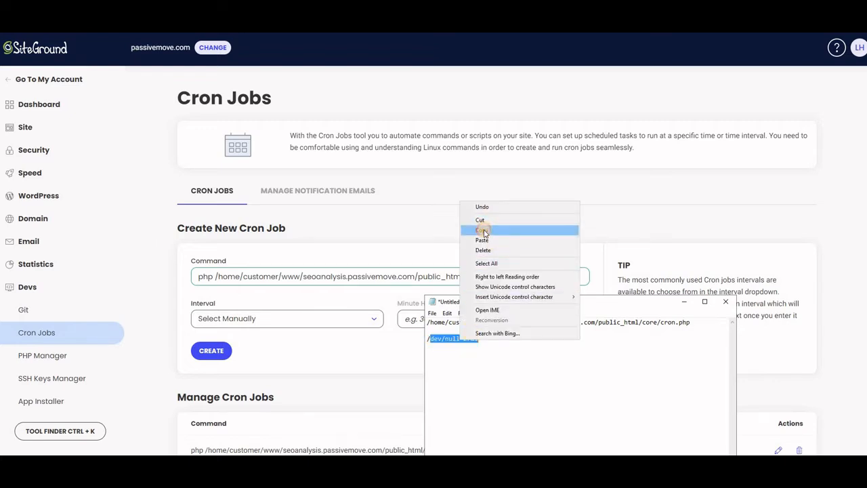
click(483, 230)
click(685, 304)
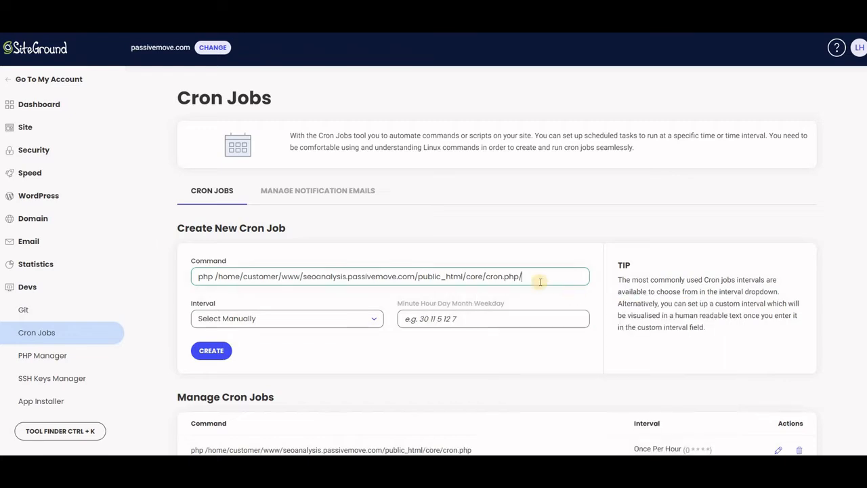
right_click(522, 278)
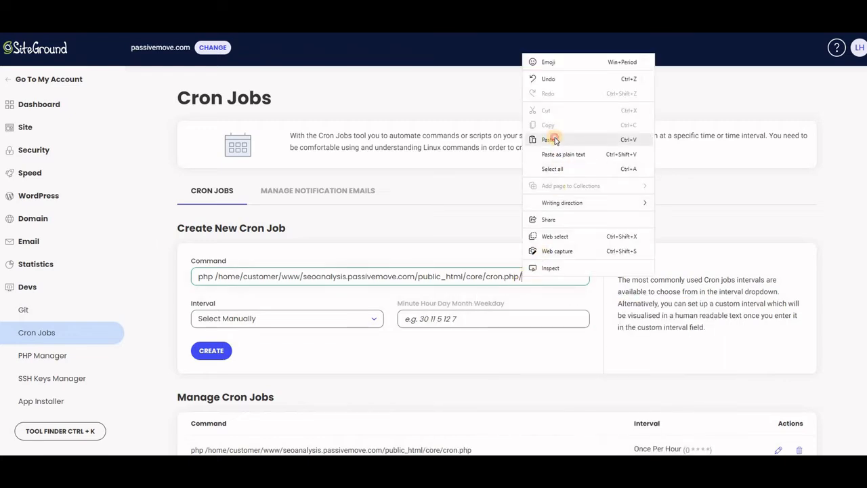
click(552, 138)
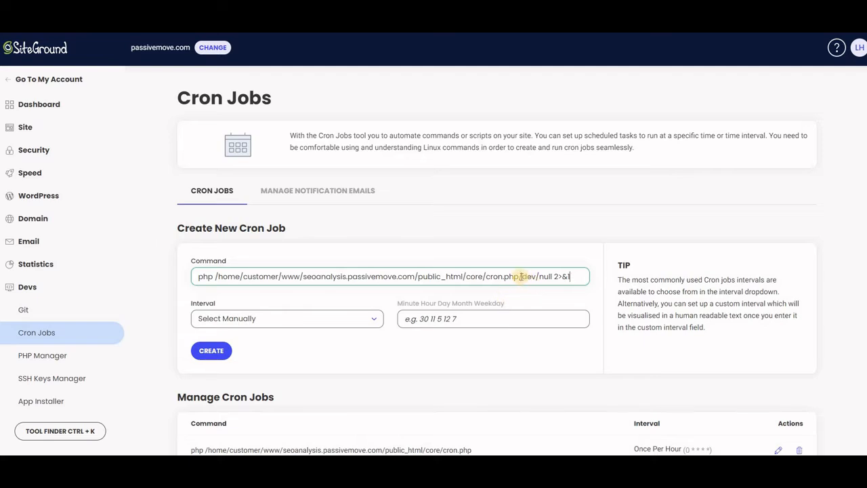
Try to create the cron job, then clear the entire Command field
click(213, 352)
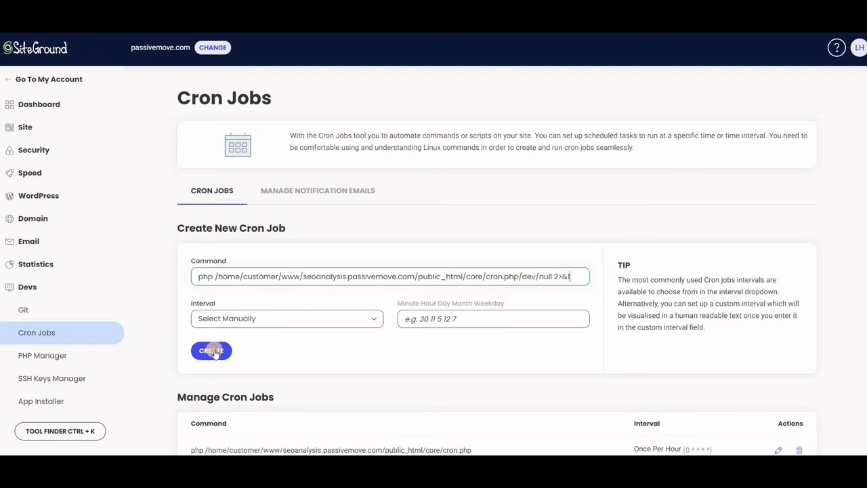
click(212, 350)
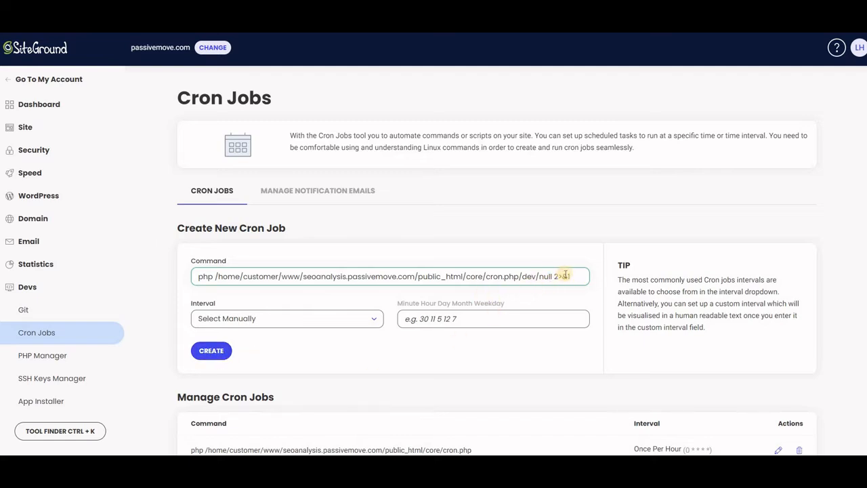
drag(569, 276, 180, 280)
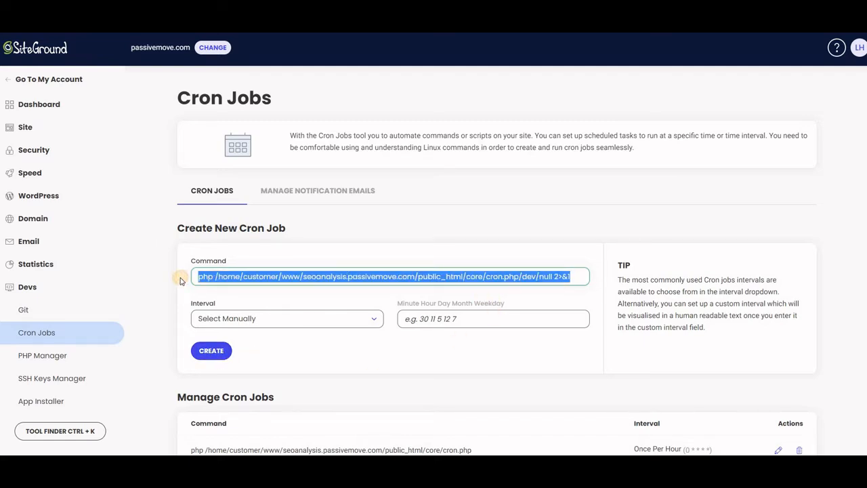
key(BackSpace)
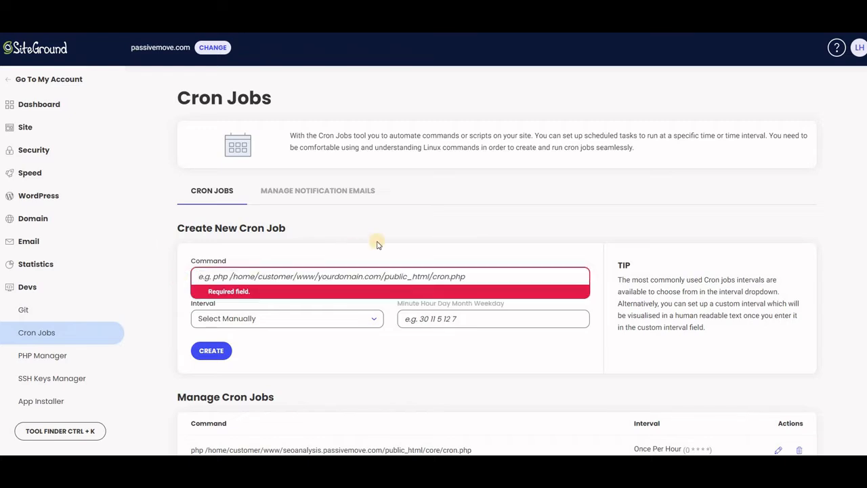
click(399, 234)
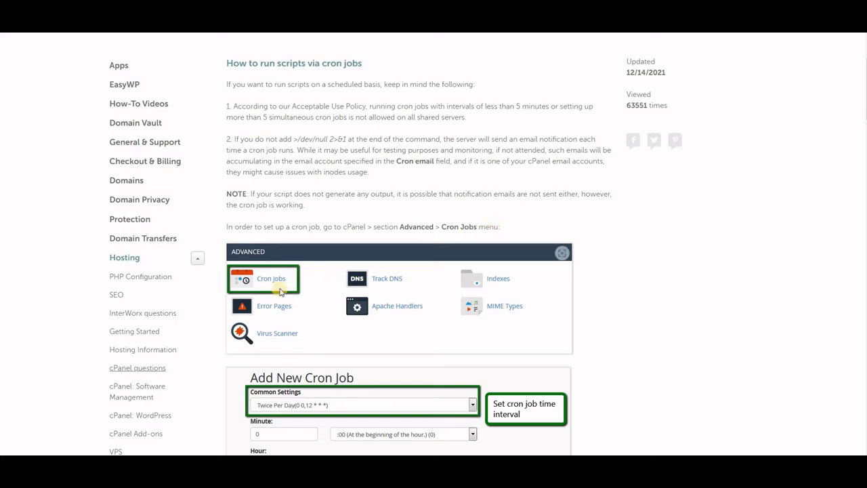
Read the knowledge-base article on running scripts via cron jobs, including the Add New Cron Job example
scroll(286, 280, down, 2)
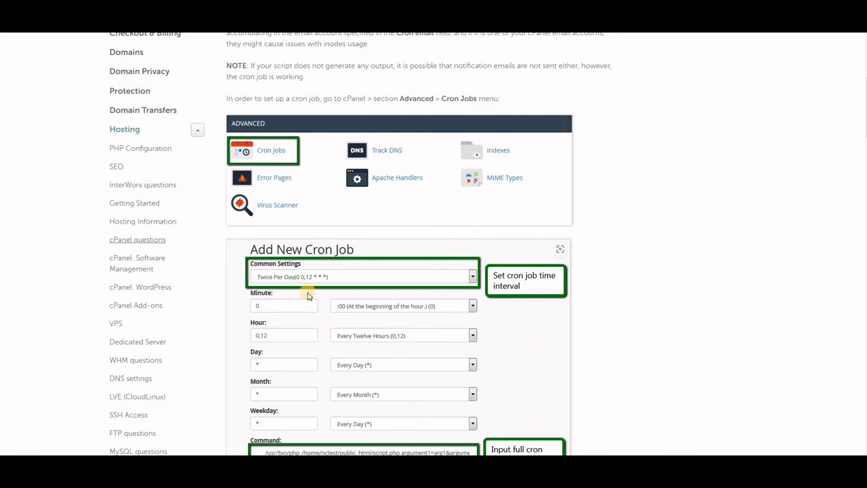
scroll(305, 291, down, 2)
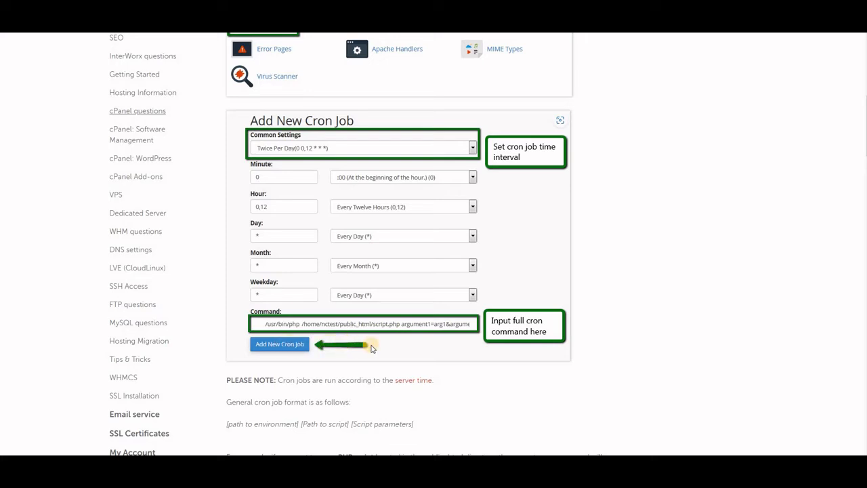
scroll(372, 349, down, 2)
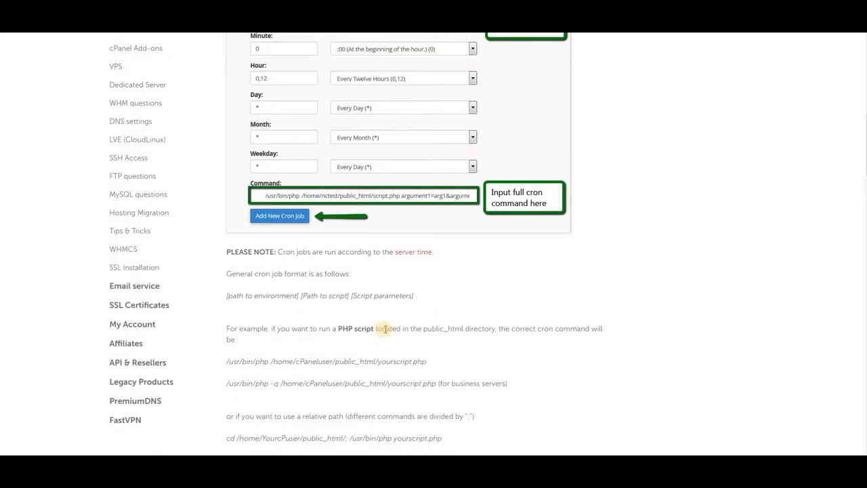
scroll(384, 329, up, 4)
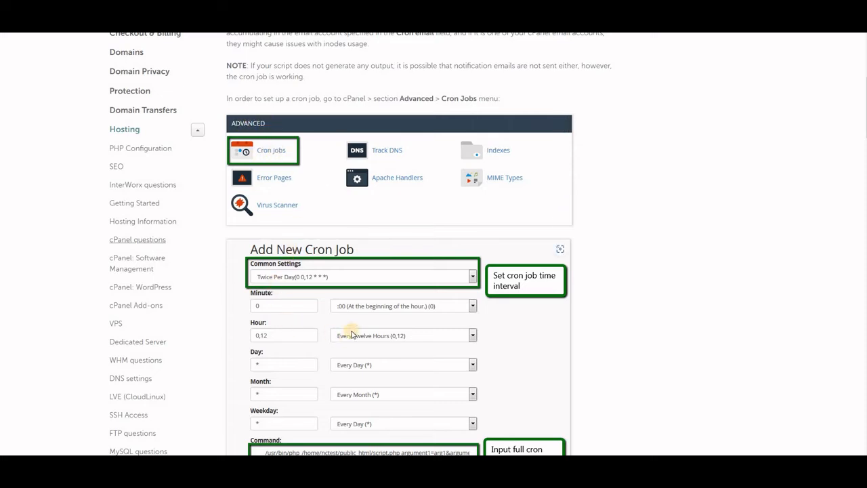
scroll(352, 334, down, 3)
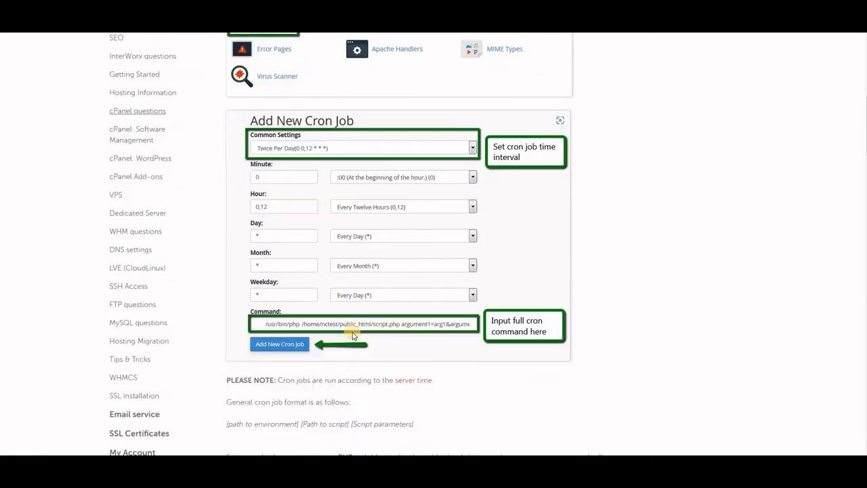
scroll(353, 335, up, 5)
scroll(295, 241, up, 3)
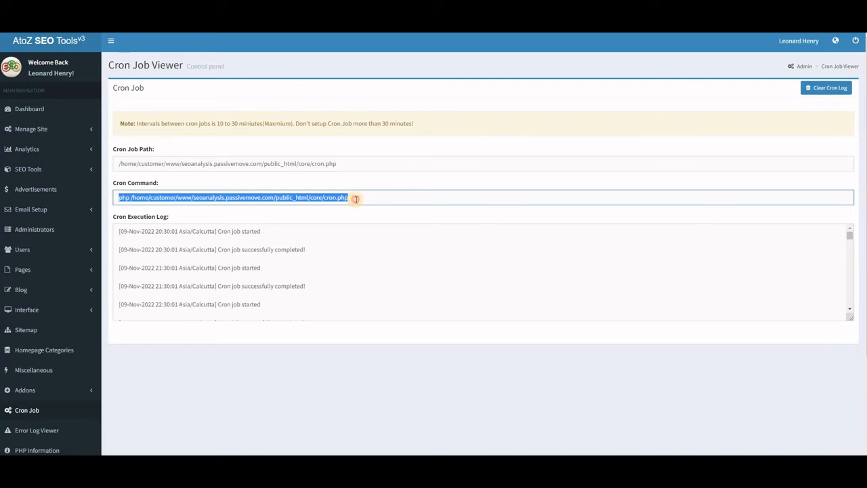
Clear the cron execution log in the Cron Job Viewer and the error log in the Error Log Viewer
click(356, 199)
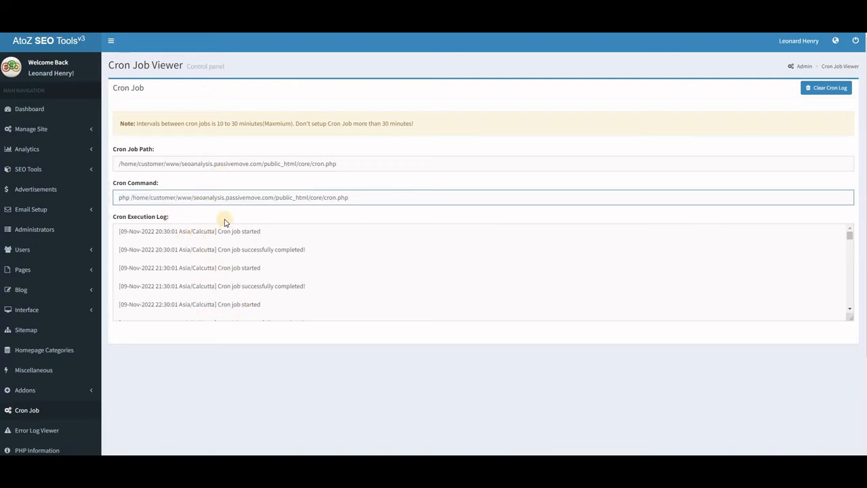
click(830, 91)
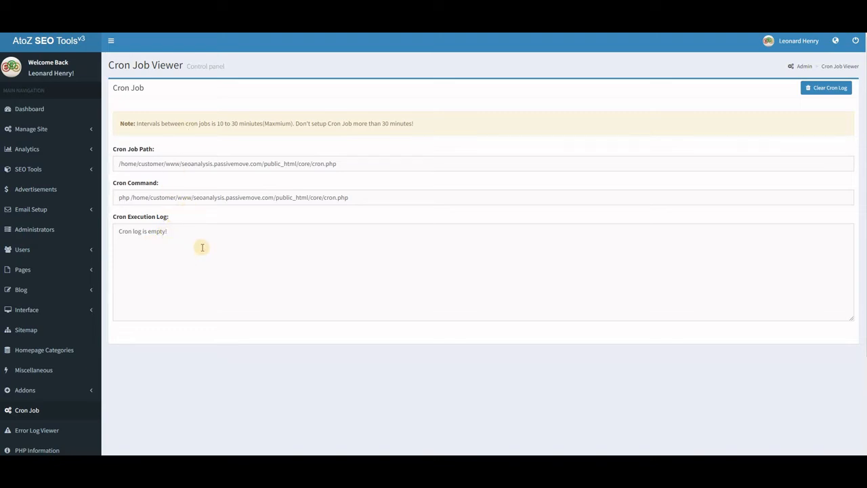
click(42, 430)
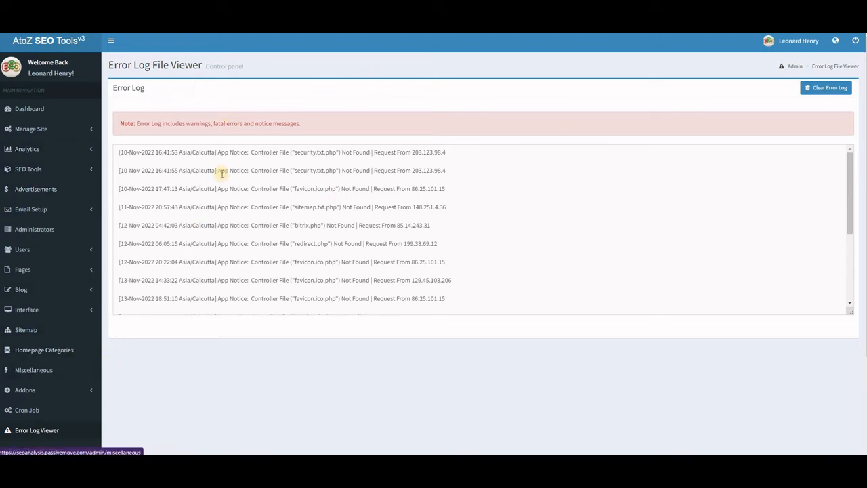
scroll(287, 232, down, 1)
scroll(290, 252, down, 1)
scroll(290, 252, up, 2)
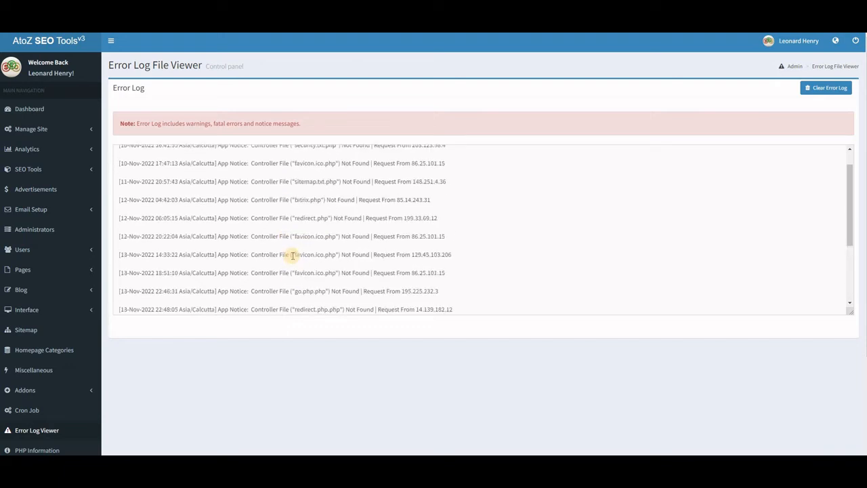
click(831, 89)
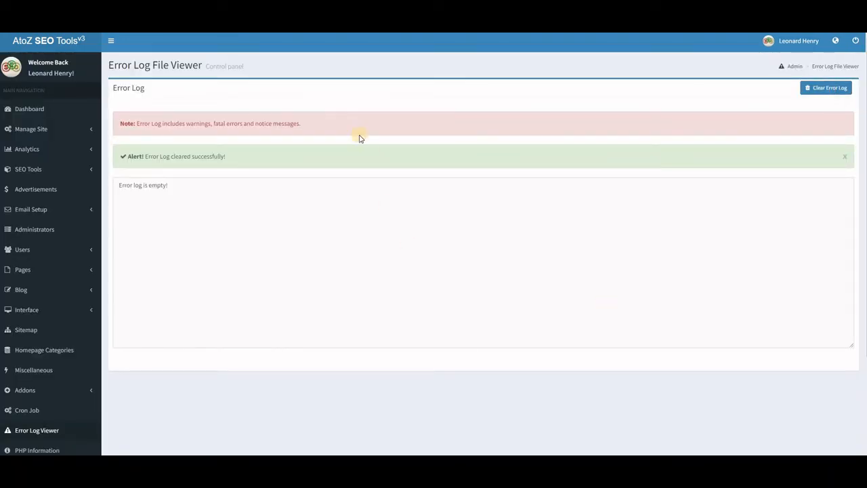
Run the Miscellaneous task "Clear all admin login history data" and confirm it
click(31, 373)
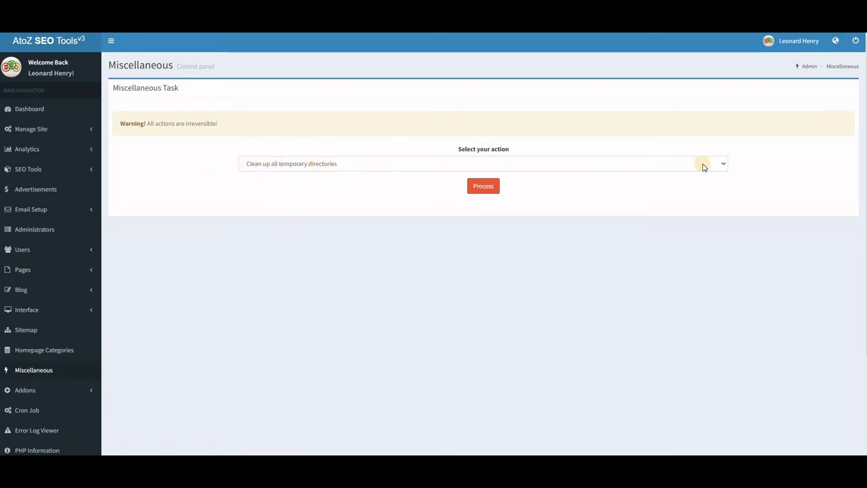
click(724, 165)
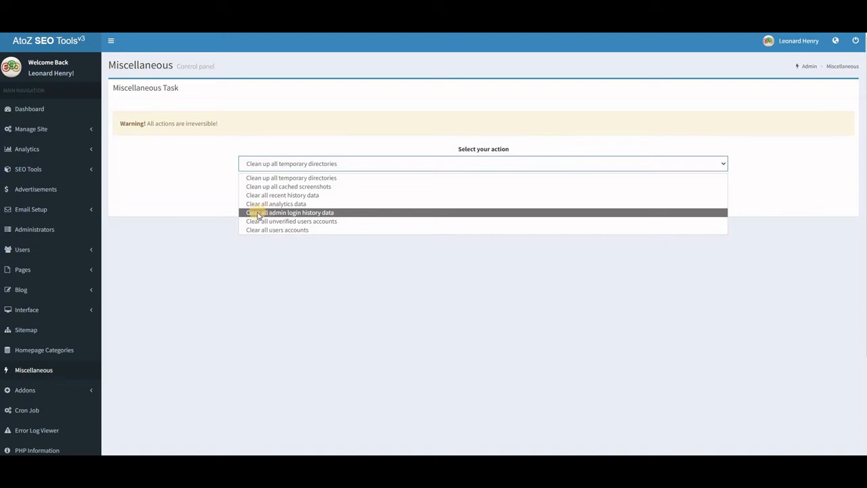
click(326, 214)
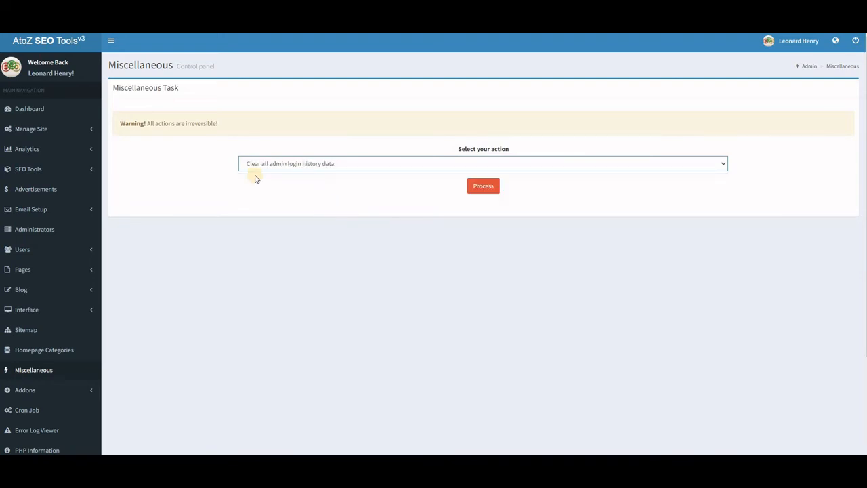
click(485, 188)
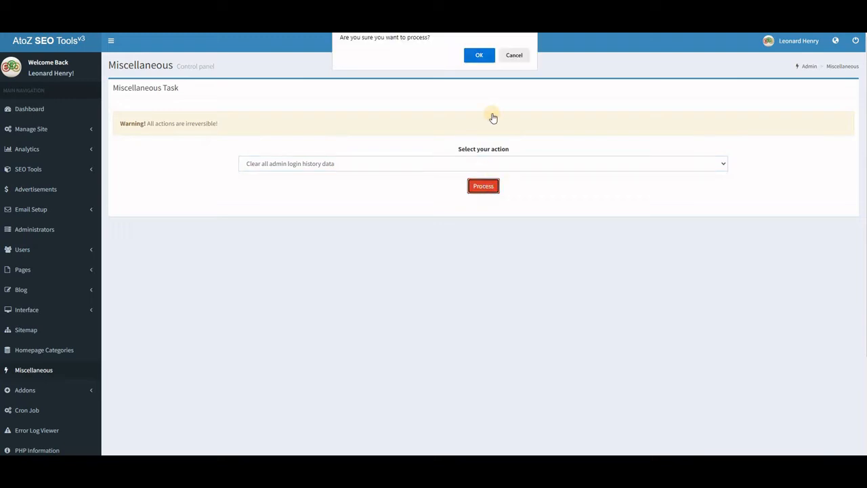
click(479, 56)
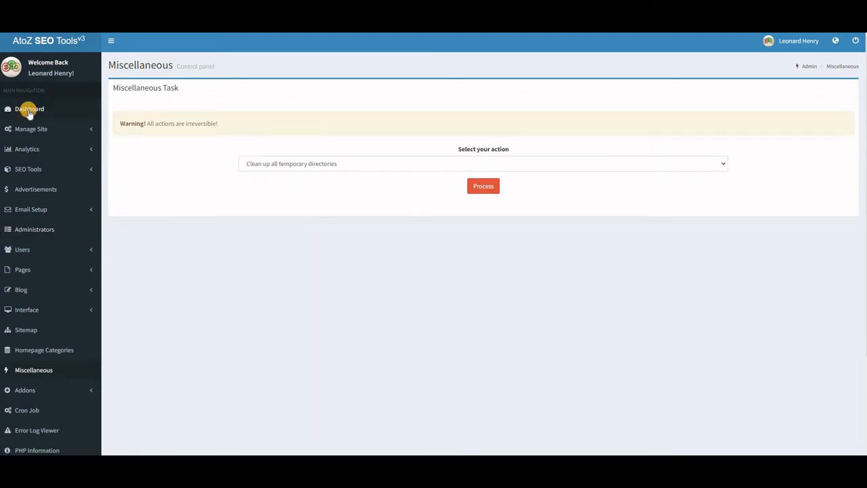
Check the dashboard panels and the Miscellaneous action list without running anything
click(29, 110)
scroll(355, 262, down, 5)
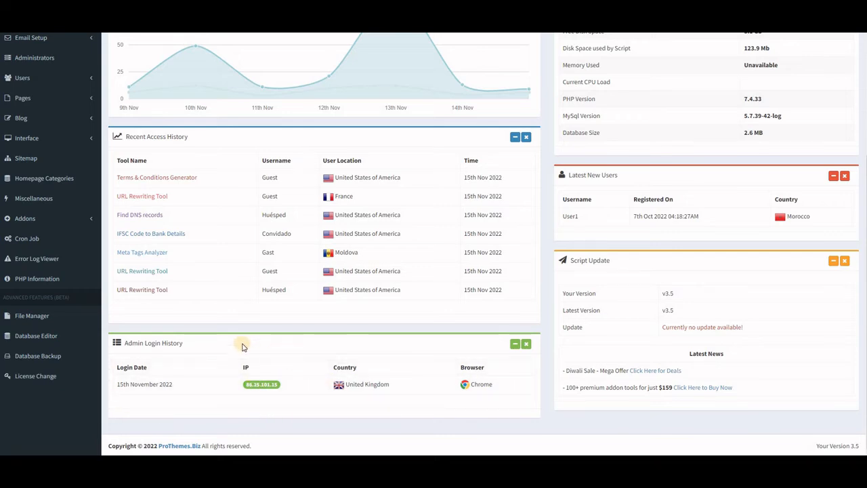
click(38, 355)
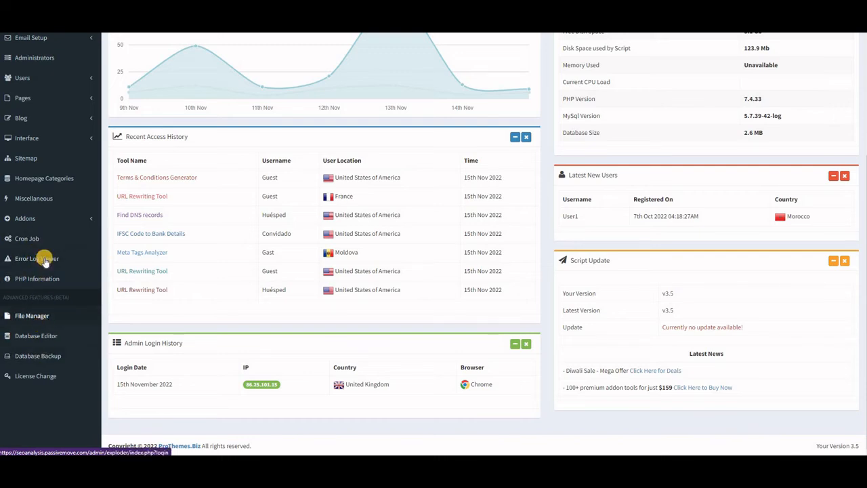
click(39, 200)
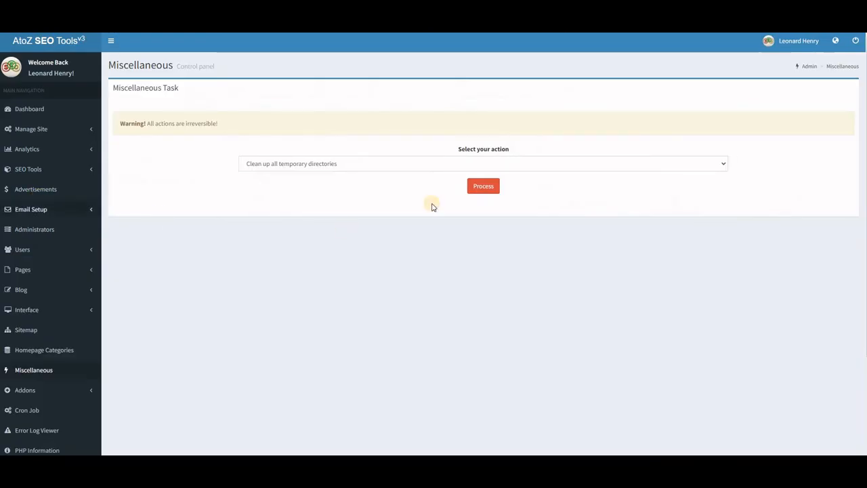
click(725, 165)
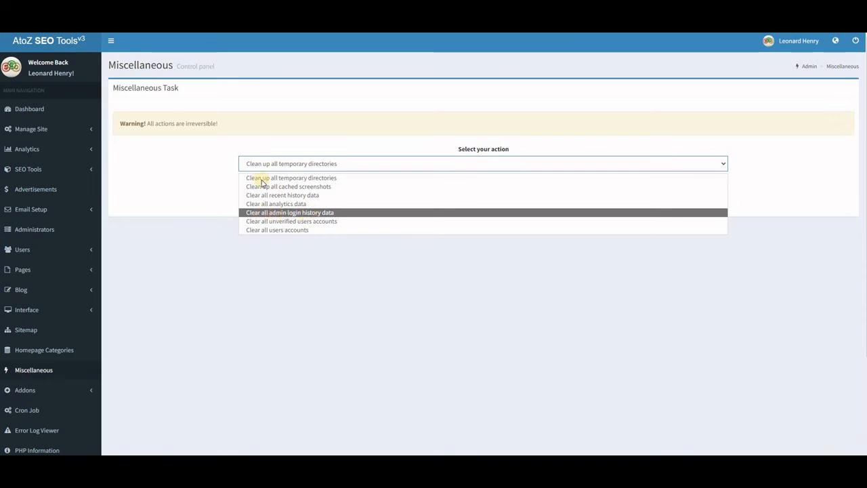
Open the Analytics Overview and review its traffic, pages, countries and referrer reports
click(36, 150)
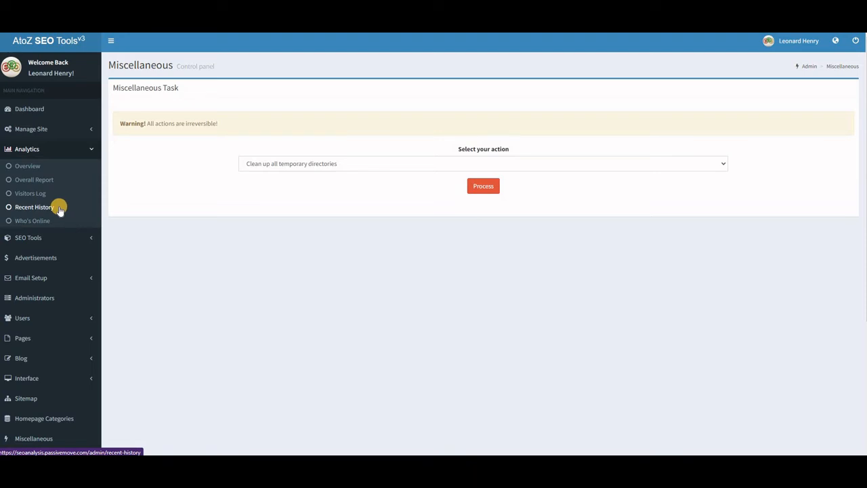
click(29, 166)
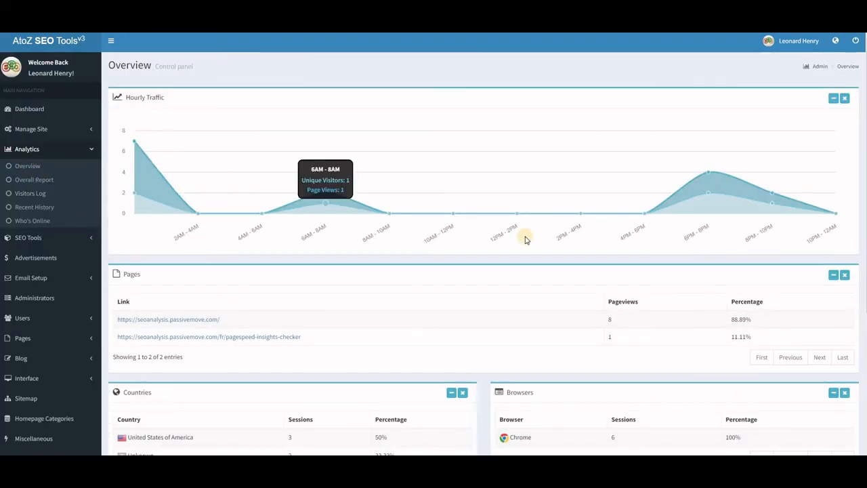
scroll(407, 270, down, 3)
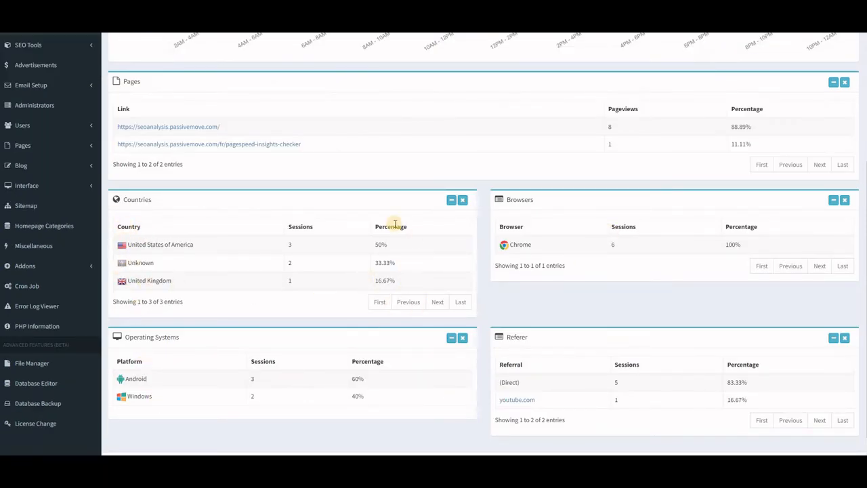
scroll(799, 393, down, 1)
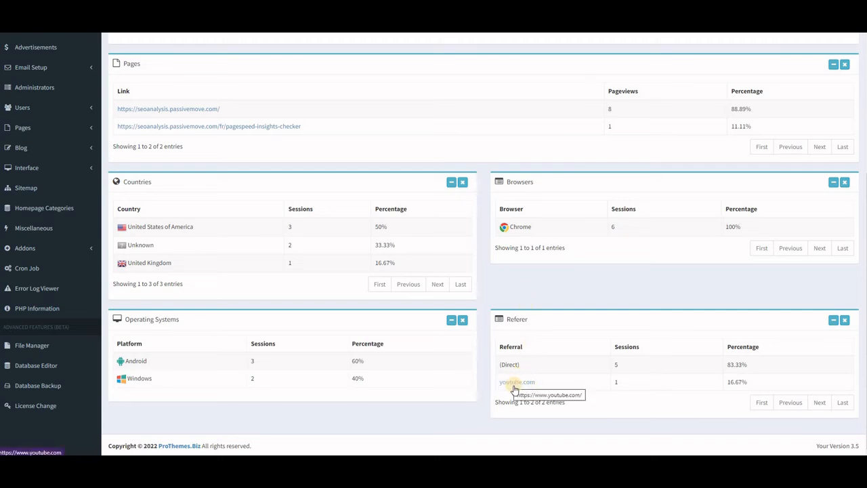
scroll(42, 152, up, 2)
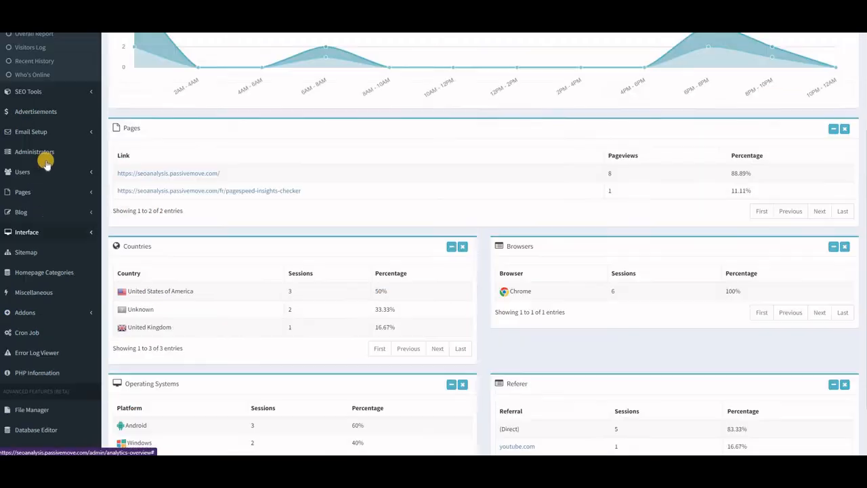
Open the Analytics Overall Report and review its task stats and last 10 days pageview table
scroll(41, 157, up, 1)
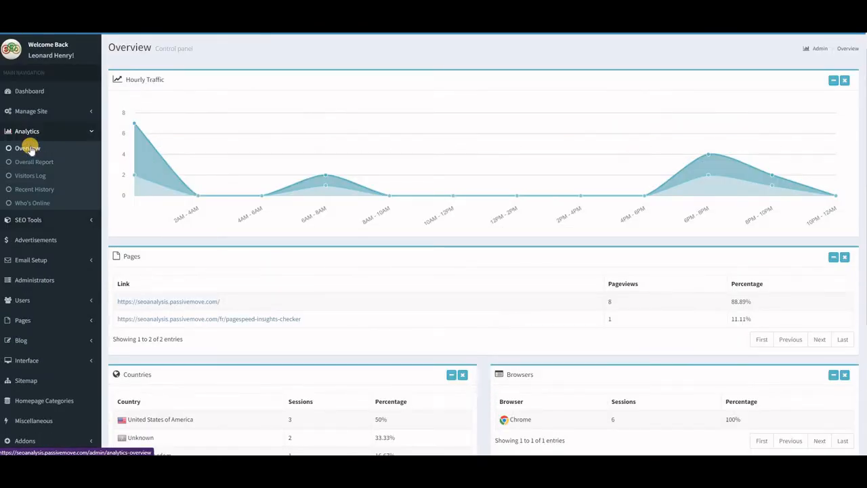
click(30, 163)
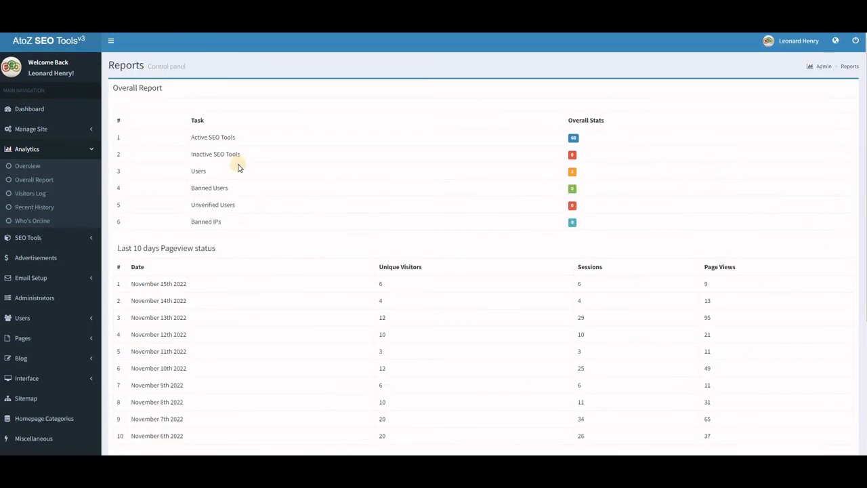
scroll(252, 134, down, 1)
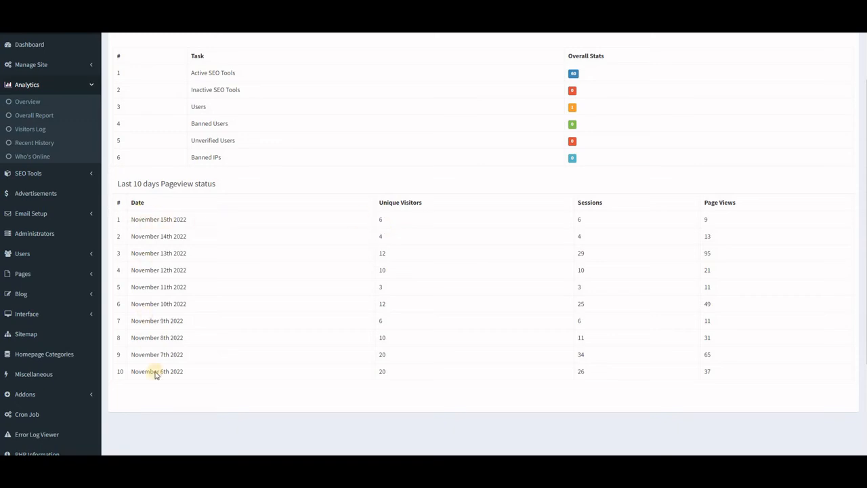
scroll(657, 281, down, 3)
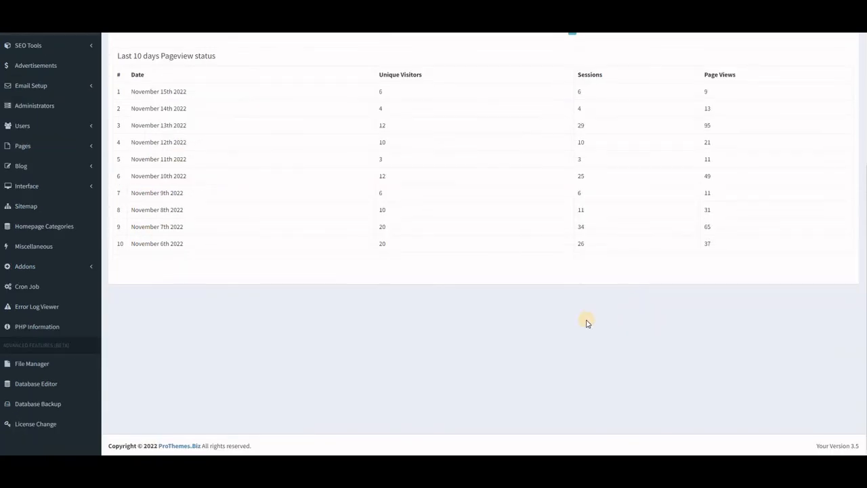
scroll(583, 324, up, 4)
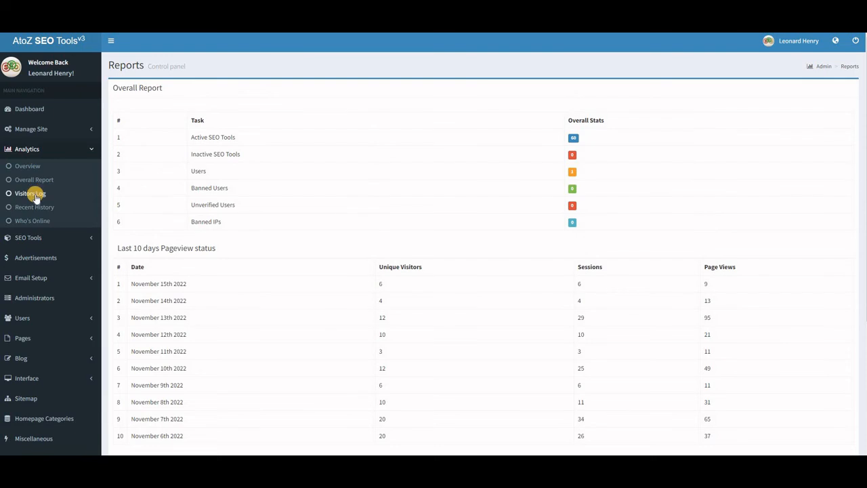
Open the Visitors Log and look through the listed visitor details, browsers and pages viewed
click(35, 197)
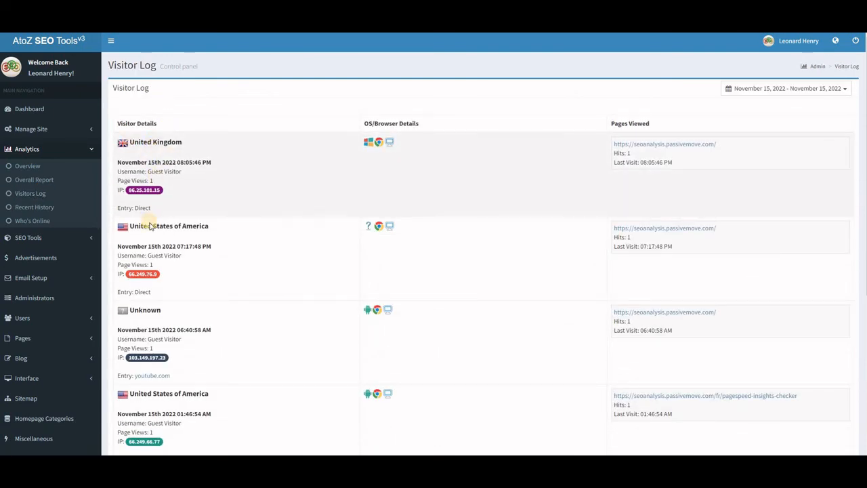
scroll(172, 253, down, 1)
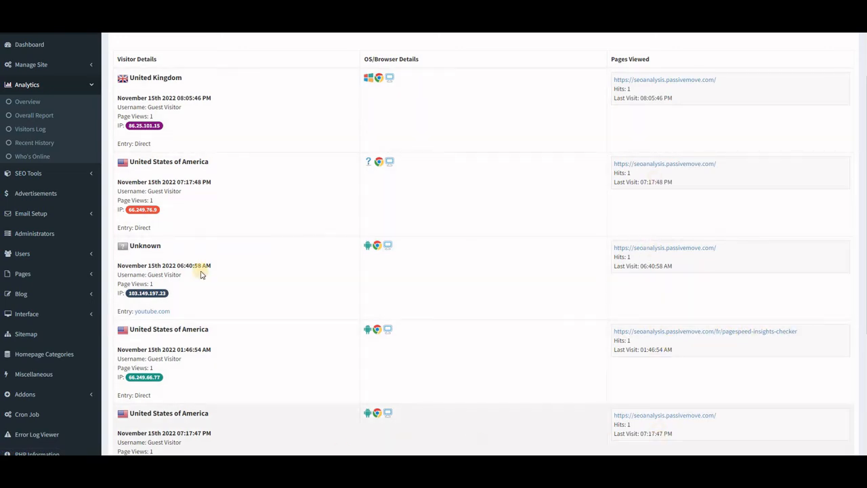
scroll(187, 280, down, 5)
scroll(193, 236, up, 2)
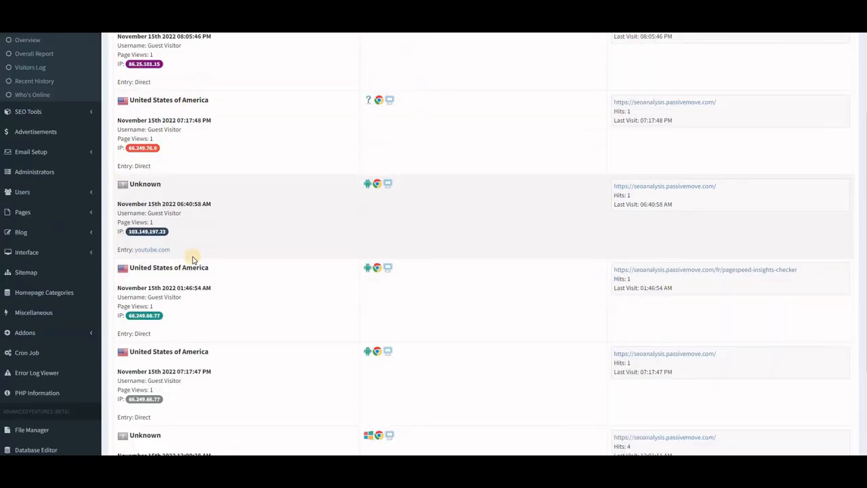
scroll(193, 256, up, 2)
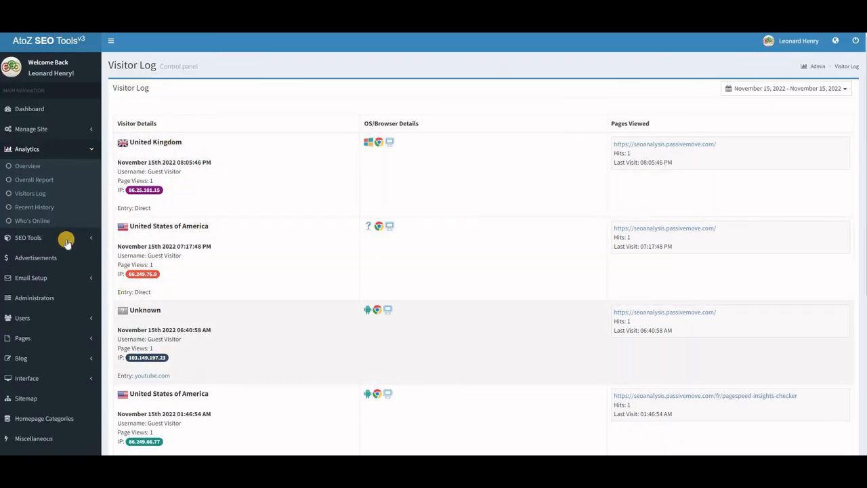
Open Recent History and review both the Recent Access History and User Query tabs before heading to the dashboard
click(38, 208)
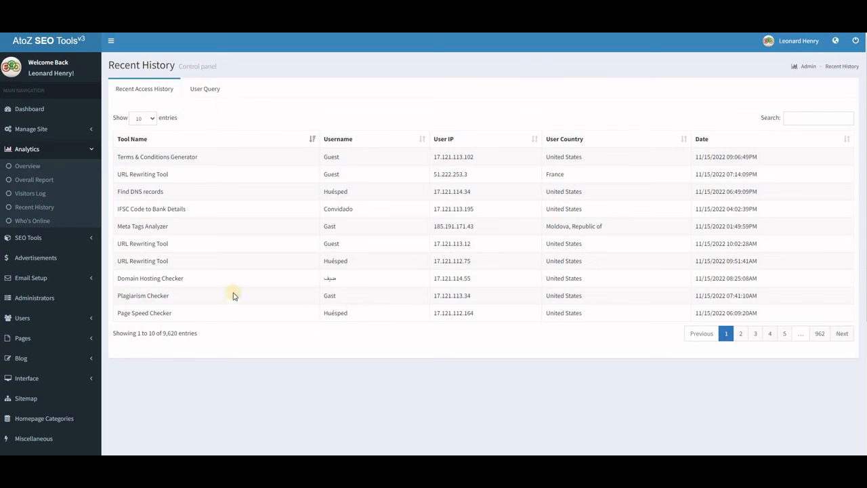
click(205, 91)
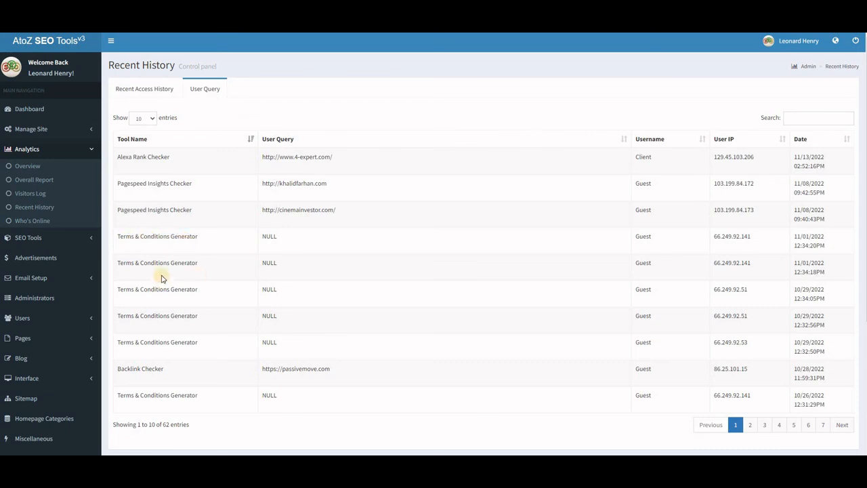
scroll(188, 315, down, 2)
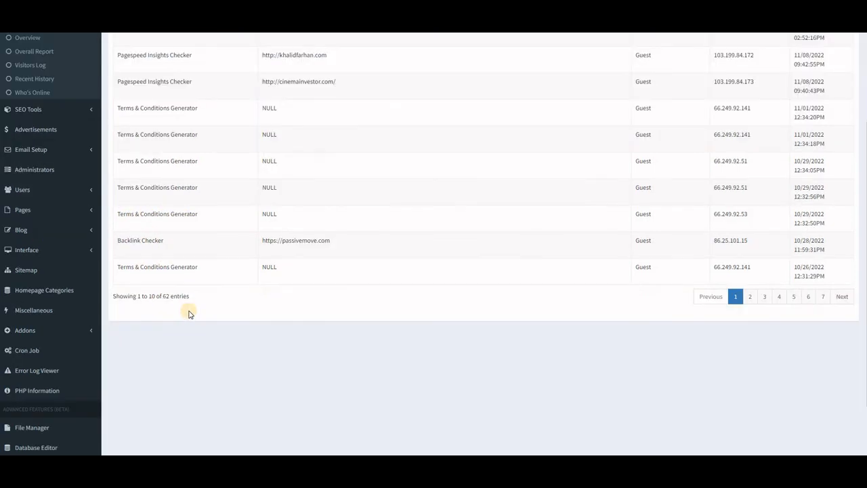
scroll(188, 313, up, 2)
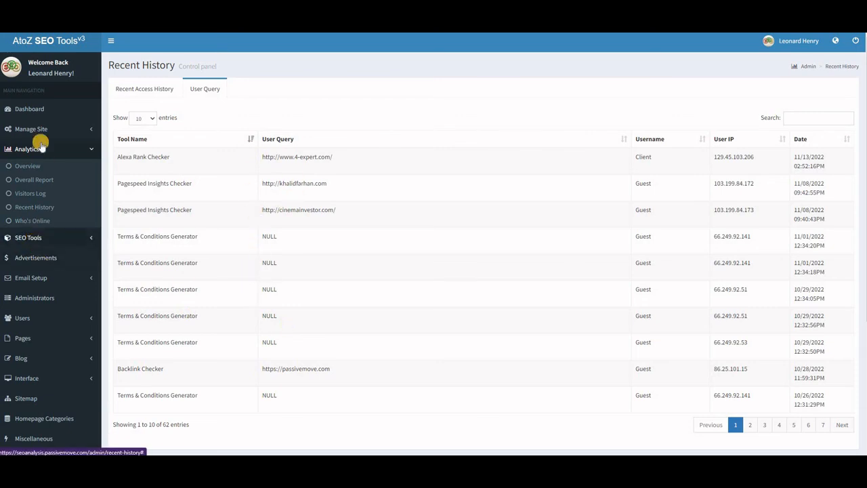
click(34, 111)
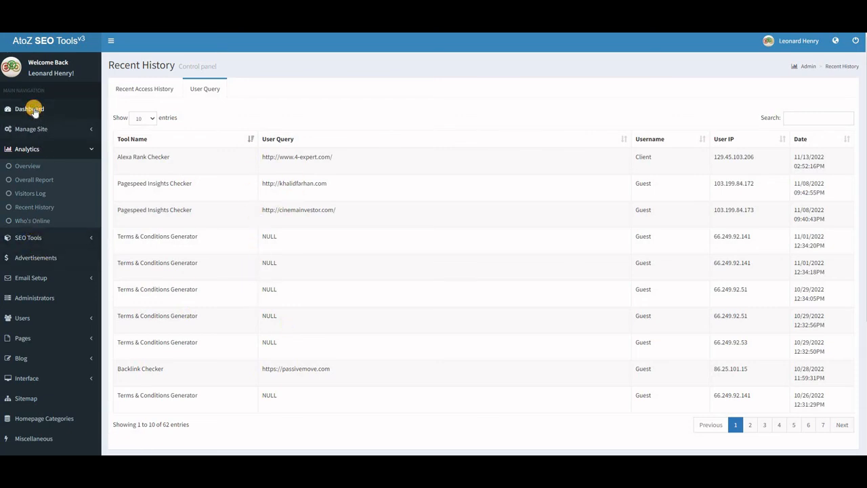